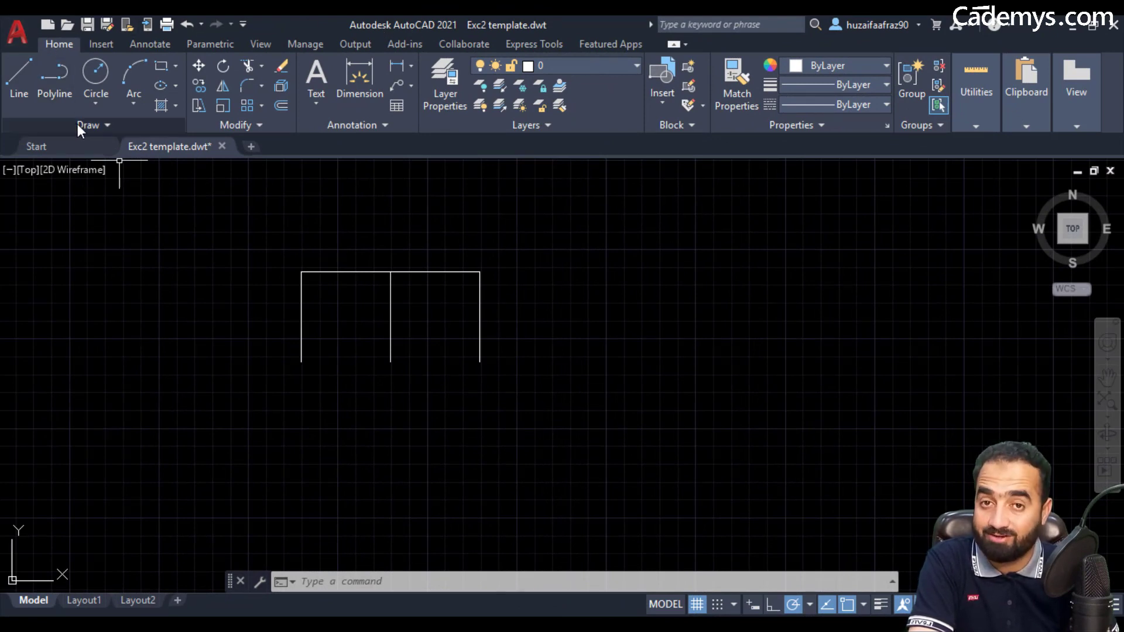
# Step: Expand the Arc drop-down in the Draw panel to list the arc methods
pyautogui.moveTo(134, 83)
pyautogui.click(130, 106)
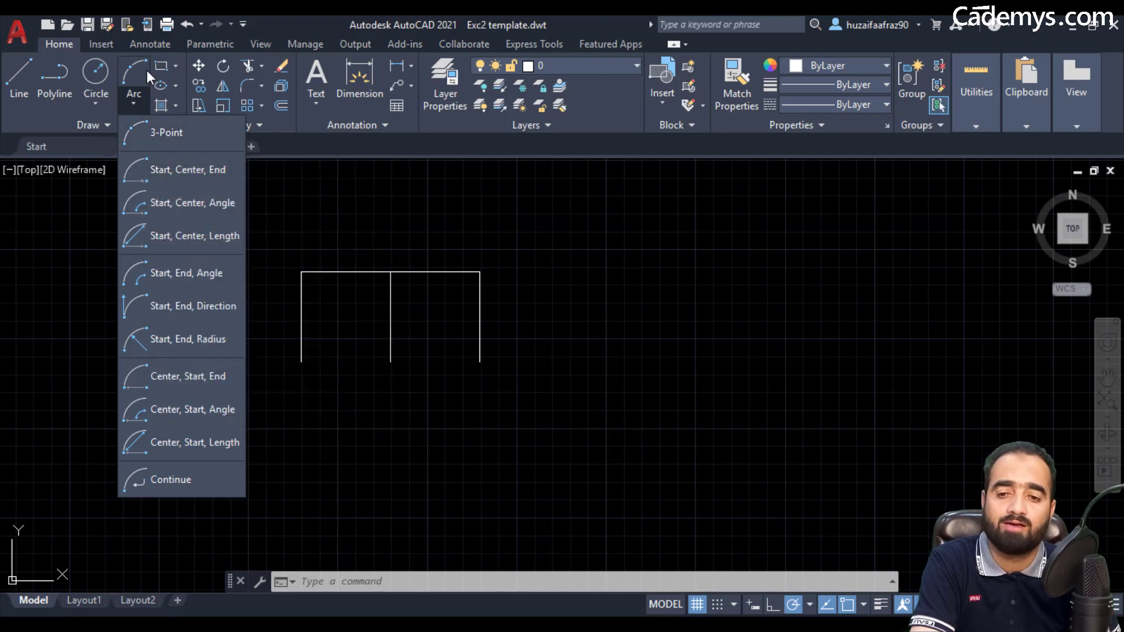
# Step: Start the Arc command with the A alias, then cancel it
pyautogui.click(140, 103)
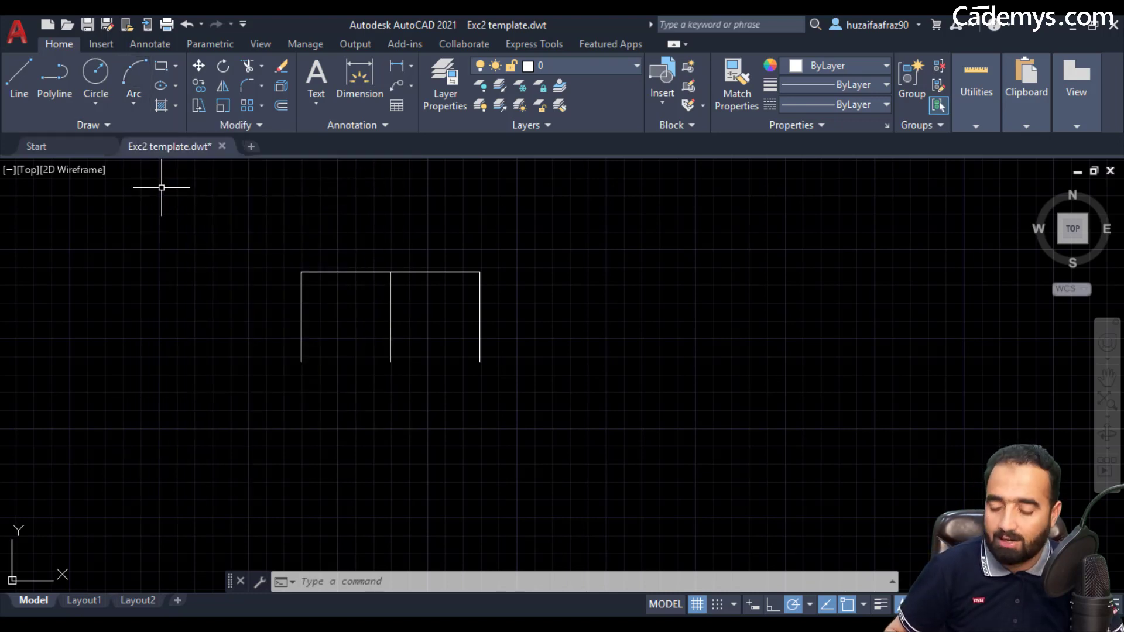
pyautogui.write('A')
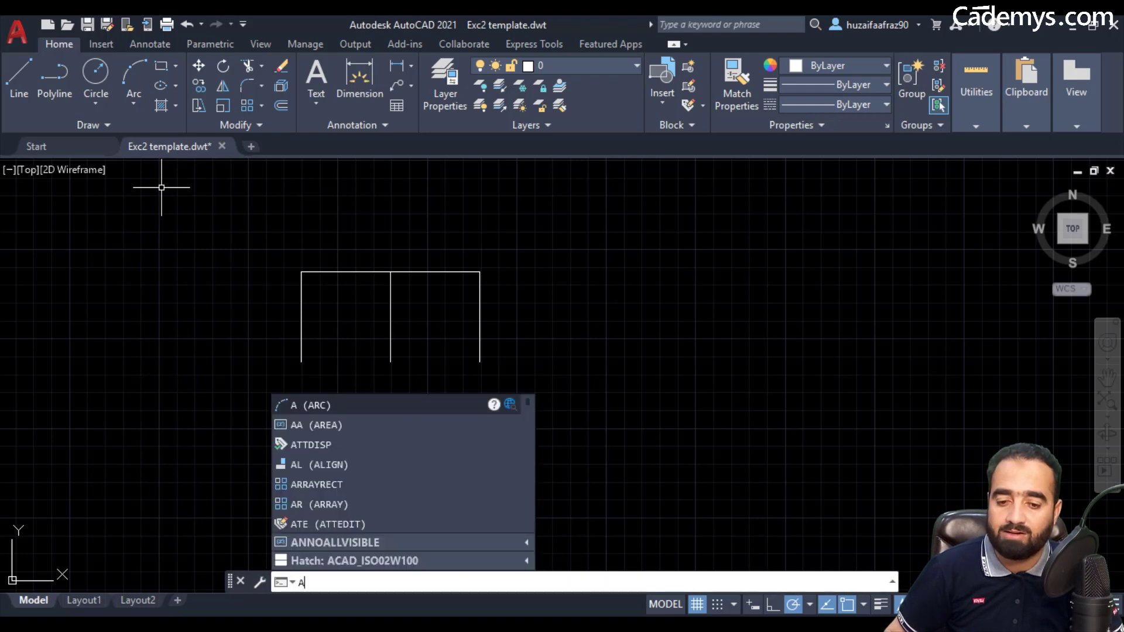
pyautogui.press('Return')
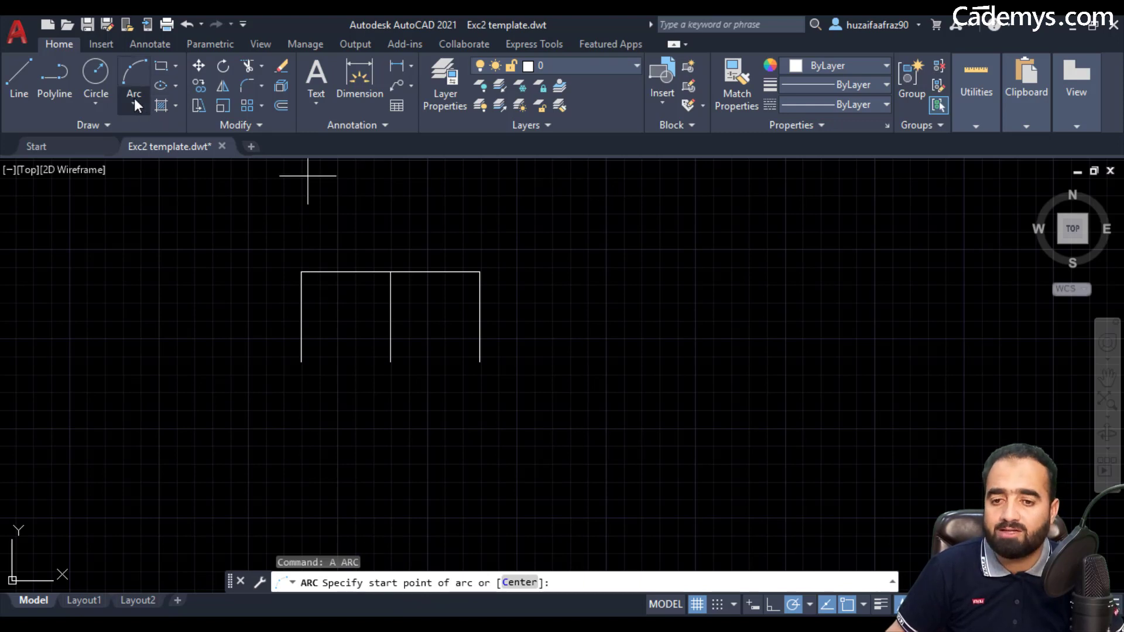
pyautogui.press('Escape')
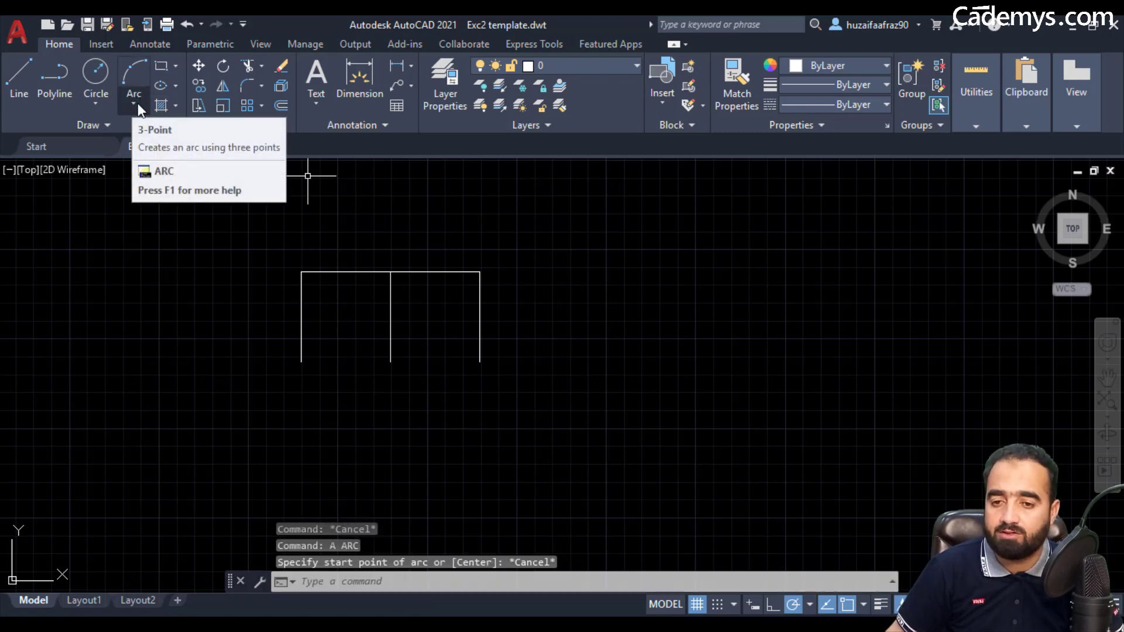
# Step: Draw a three-point arc across the left bay to the middle post, inspect it, then erase it
pyautogui.click(138, 104)
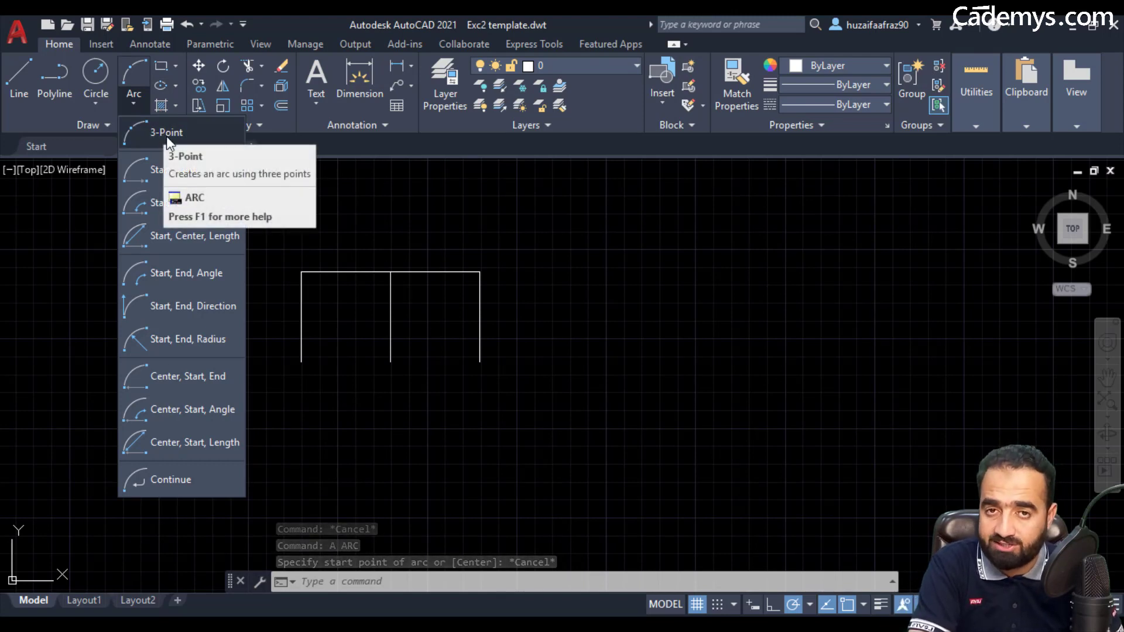
pyautogui.click(135, 103)
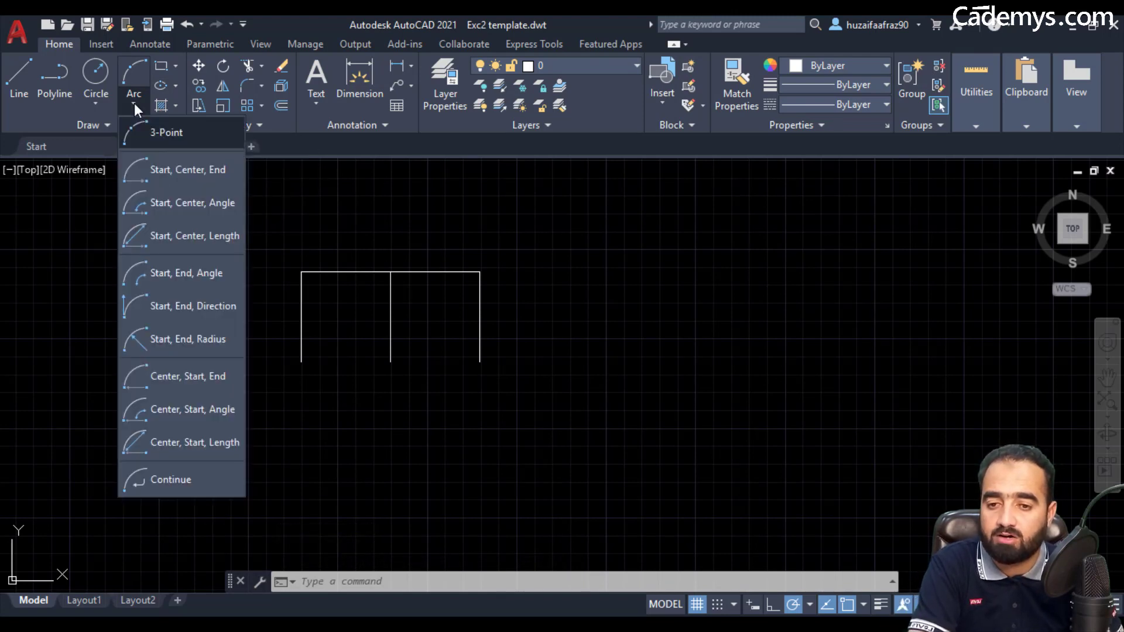
pyautogui.click(181, 139)
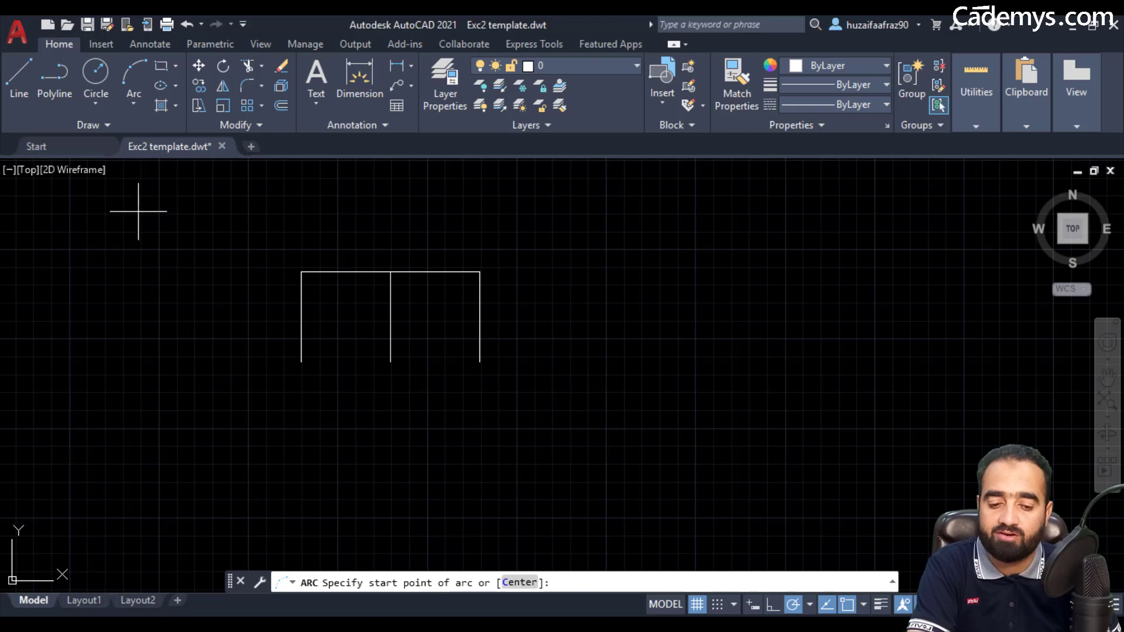
pyautogui.click(301, 316)
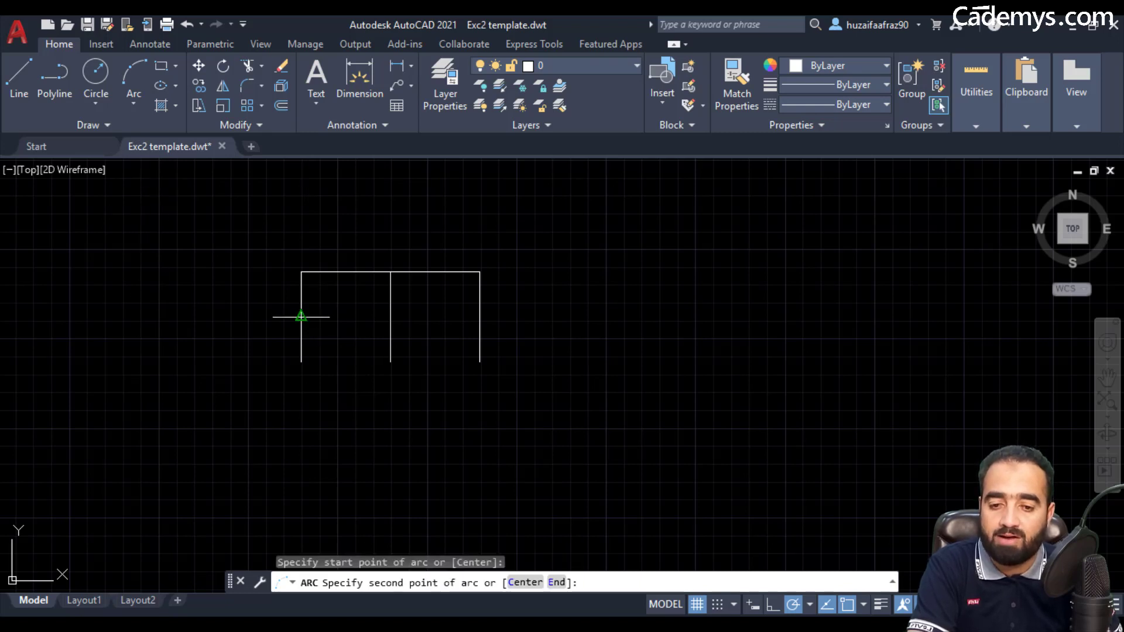
pyautogui.click(346, 272)
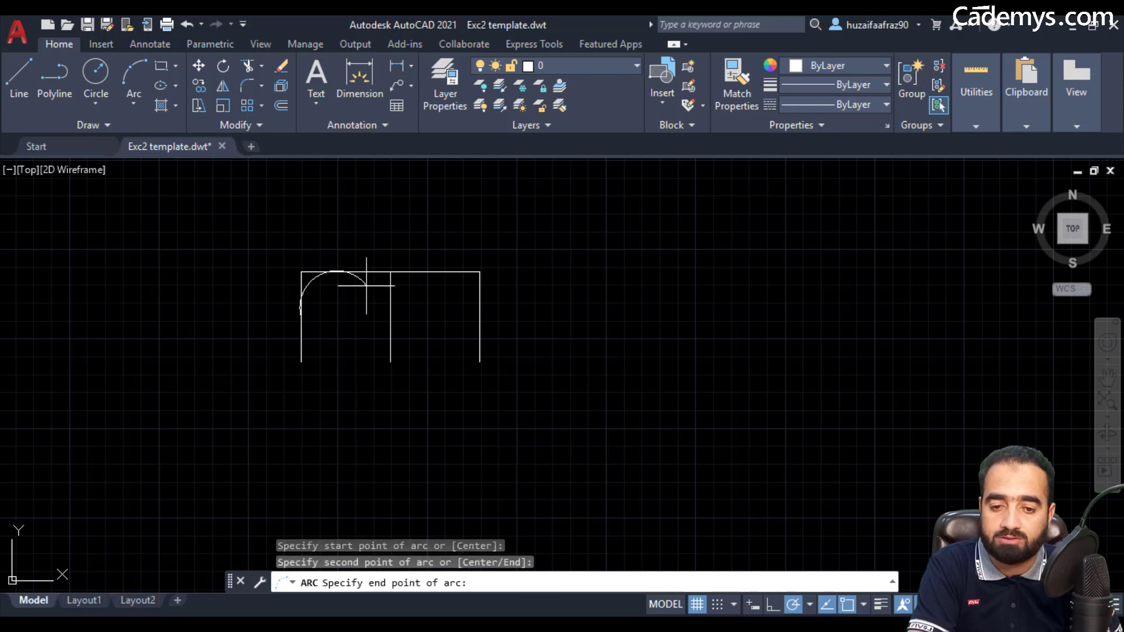
pyautogui.click(390, 317)
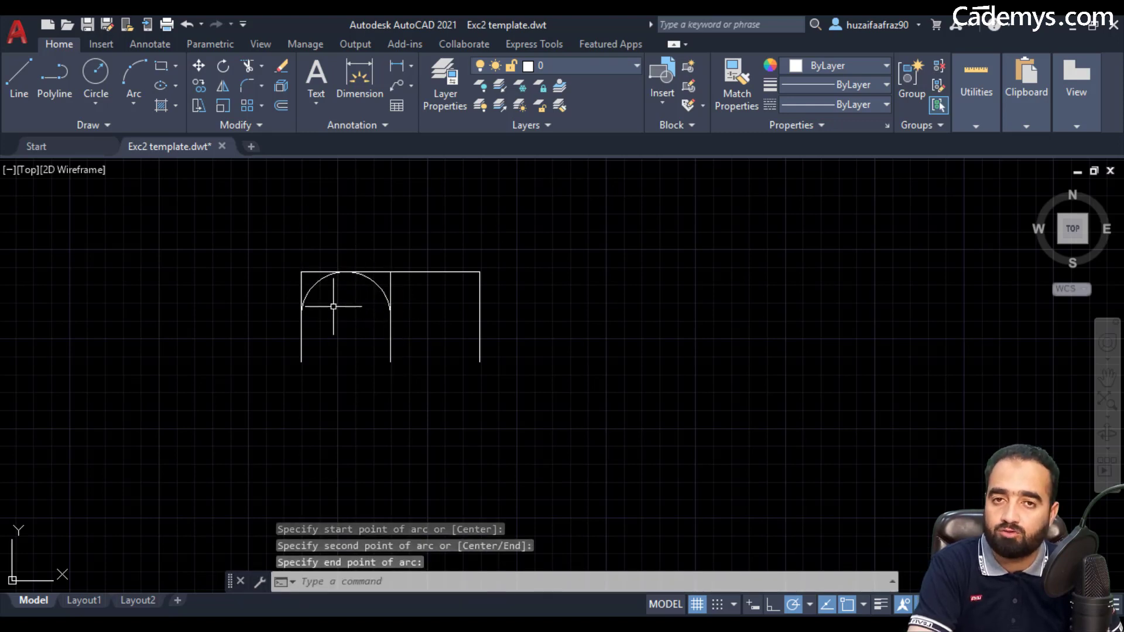
pyautogui.click(375, 286)
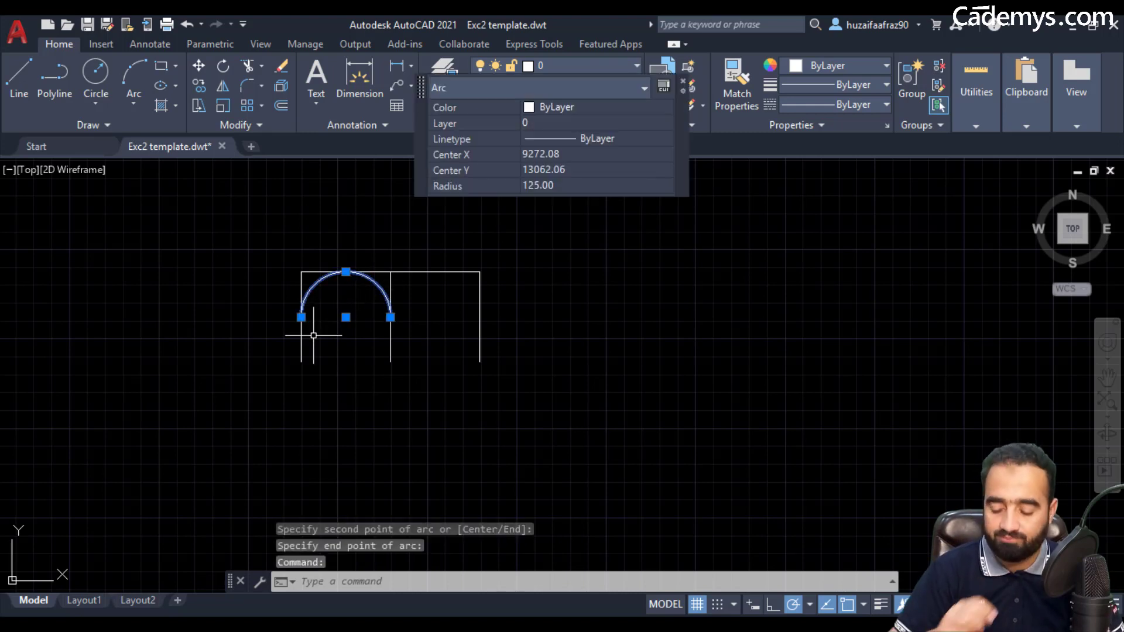
pyautogui.write('e')
pyautogui.press('Return')
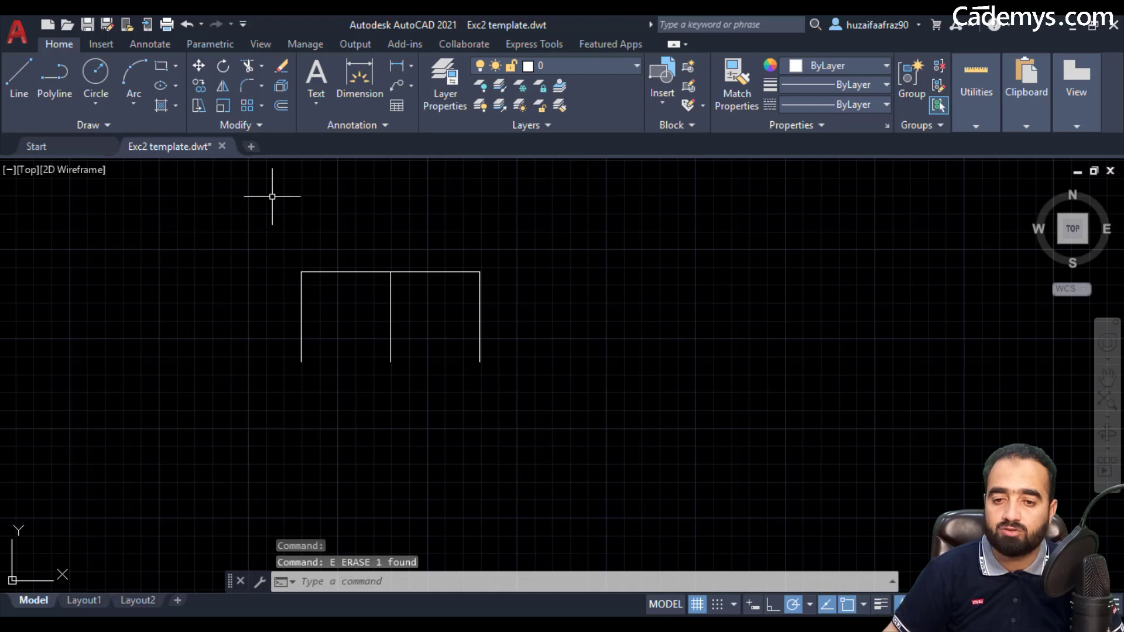
# Step: Draw a second three-point arc to the right of the frame, then erase it
pyautogui.click(134, 75)
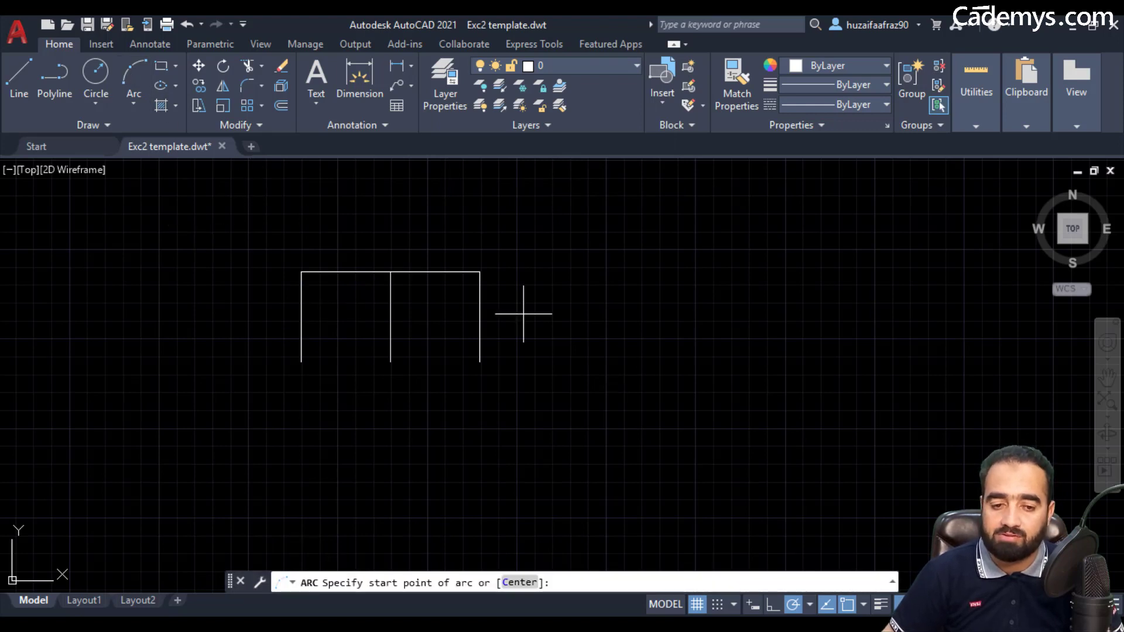
pyautogui.click(593, 319)
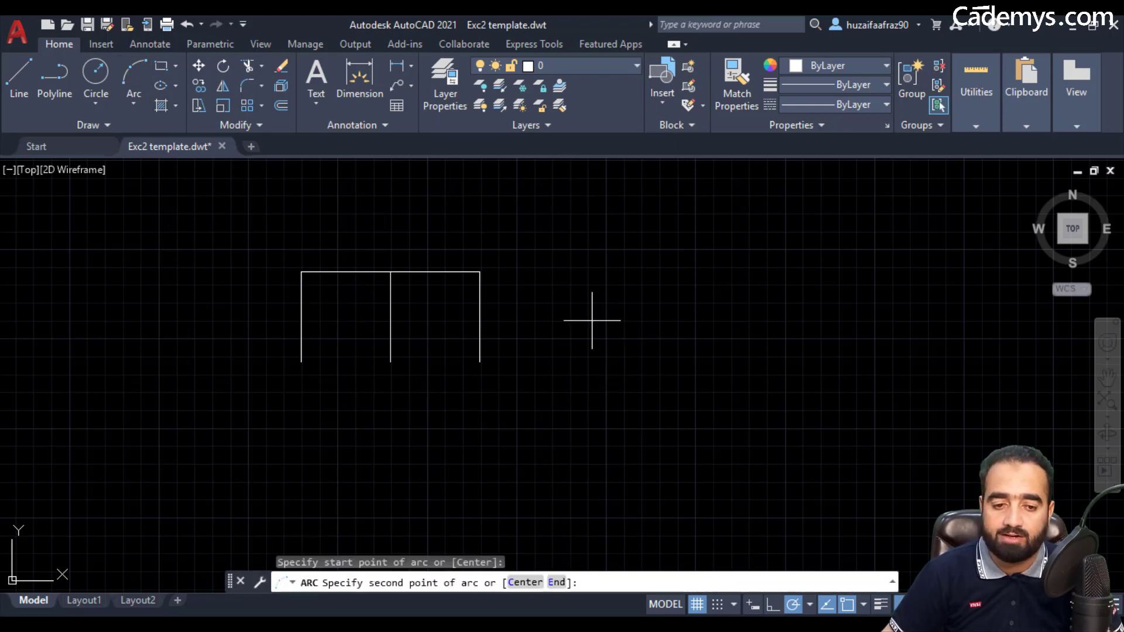
pyautogui.click(660, 285)
pyautogui.click(701, 320)
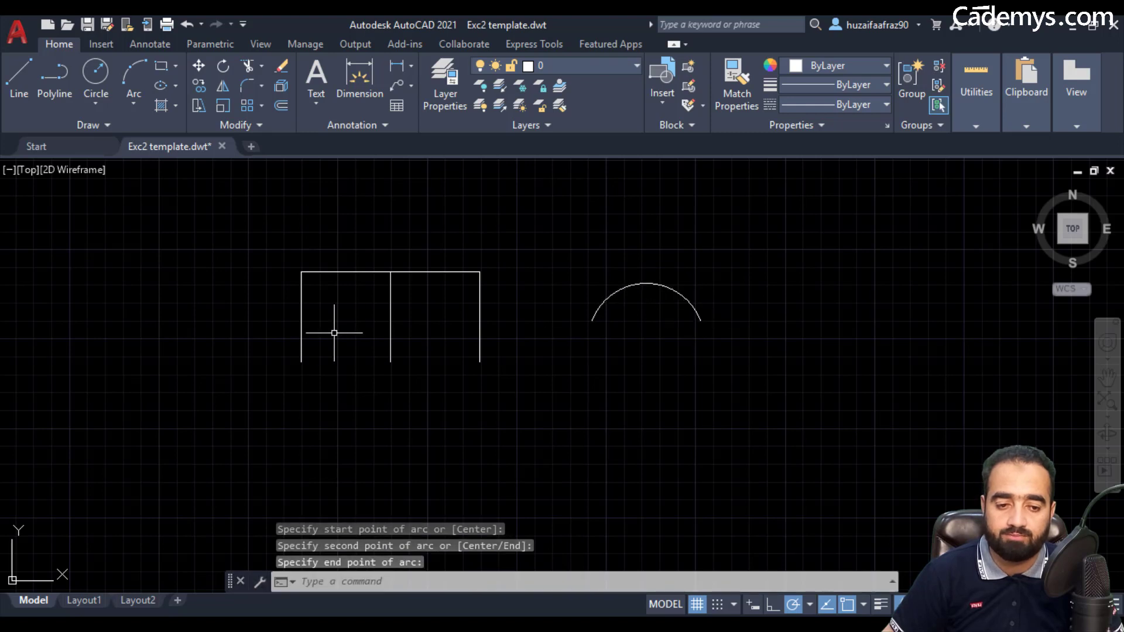
pyautogui.click(691, 272)
pyautogui.click(647, 319)
pyautogui.write('e')
pyautogui.press('Return')
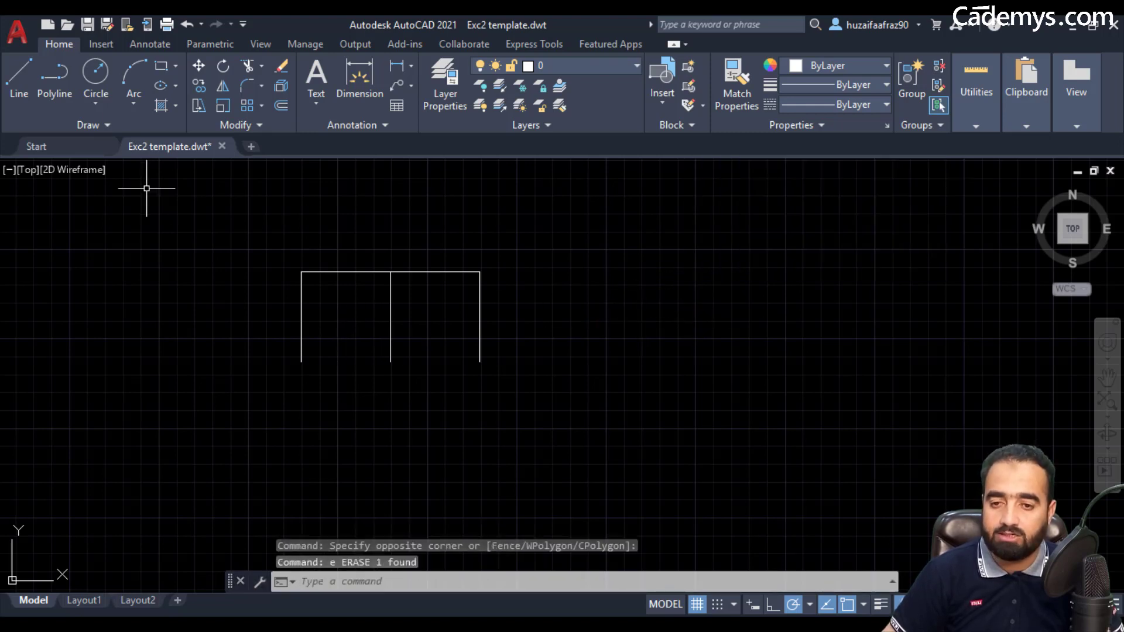
# Step: Draw a start-centre-end semicircle from the top-left to top-right corner, inspect it, and erase it
pyautogui.click(134, 106)
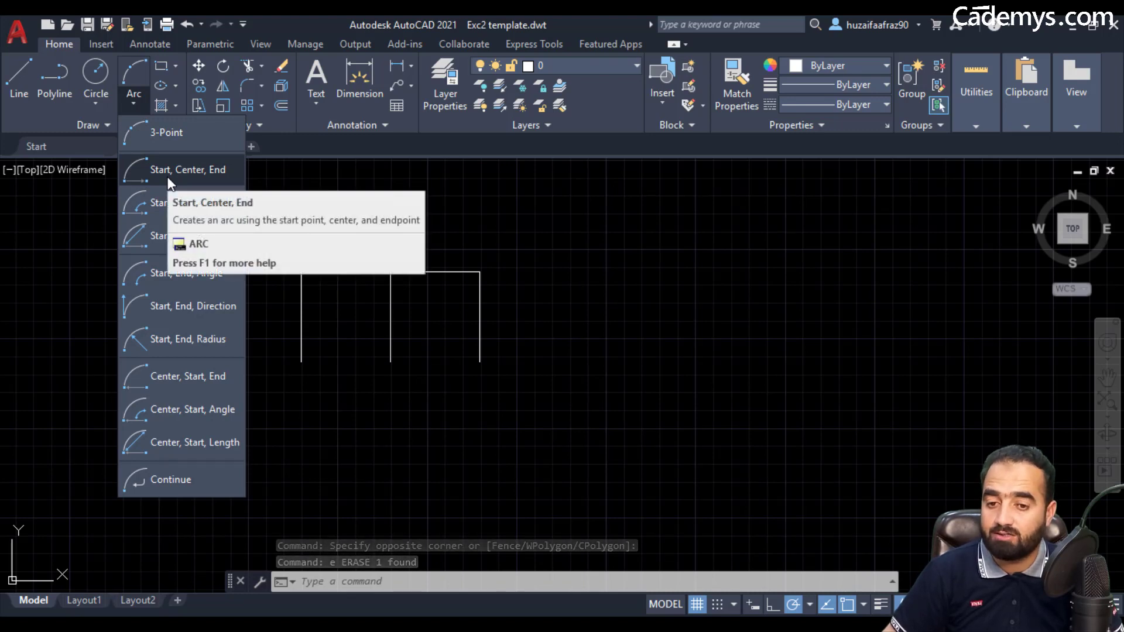
pyautogui.moveTo(187, 170)
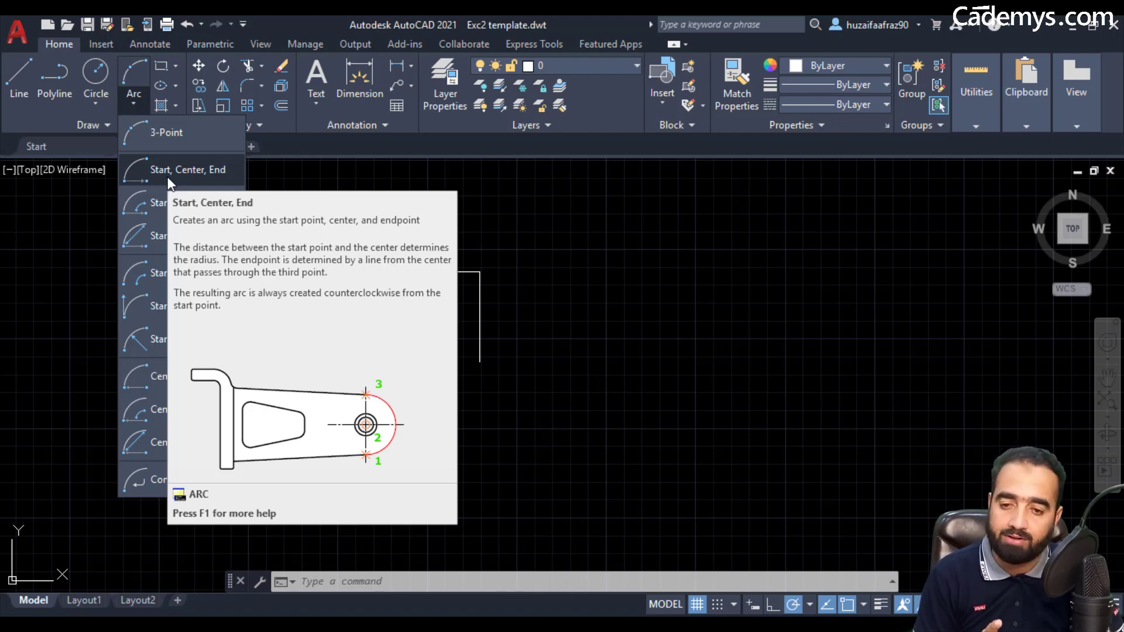
pyautogui.click(169, 170)
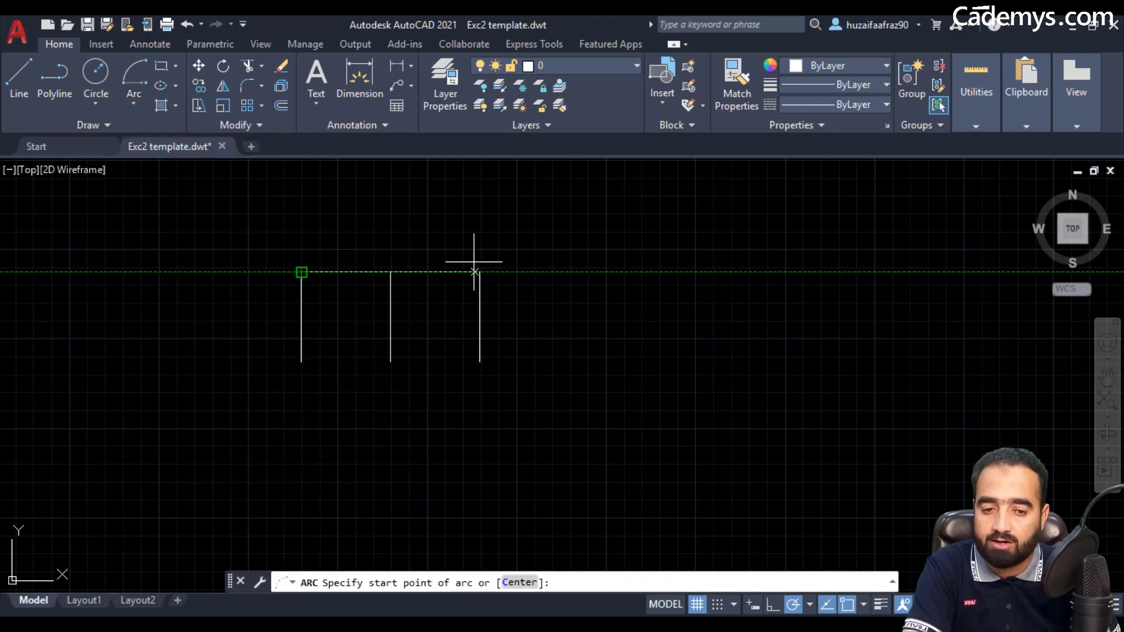
pyautogui.click(301, 273)
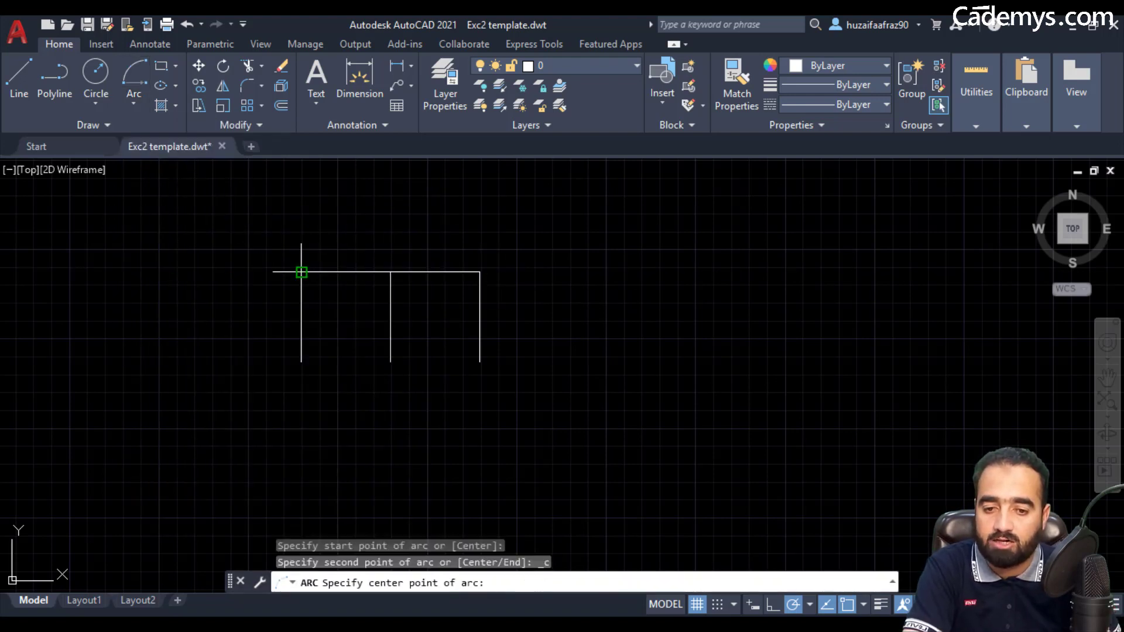
pyautogui.click(390, 273)
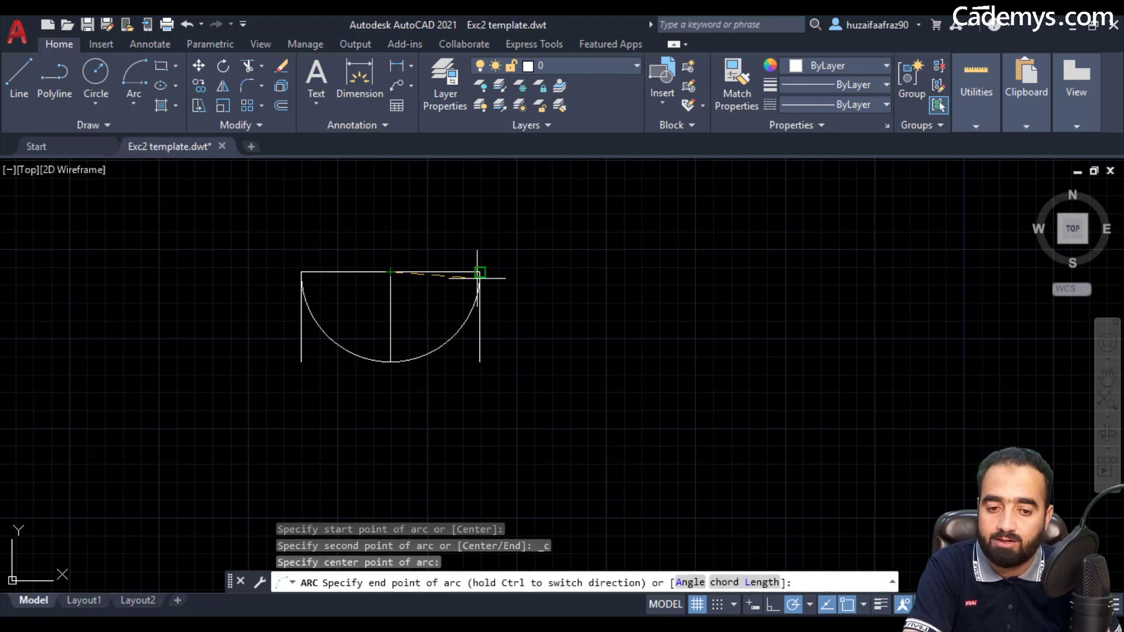
pyautogui.click(479, 272)
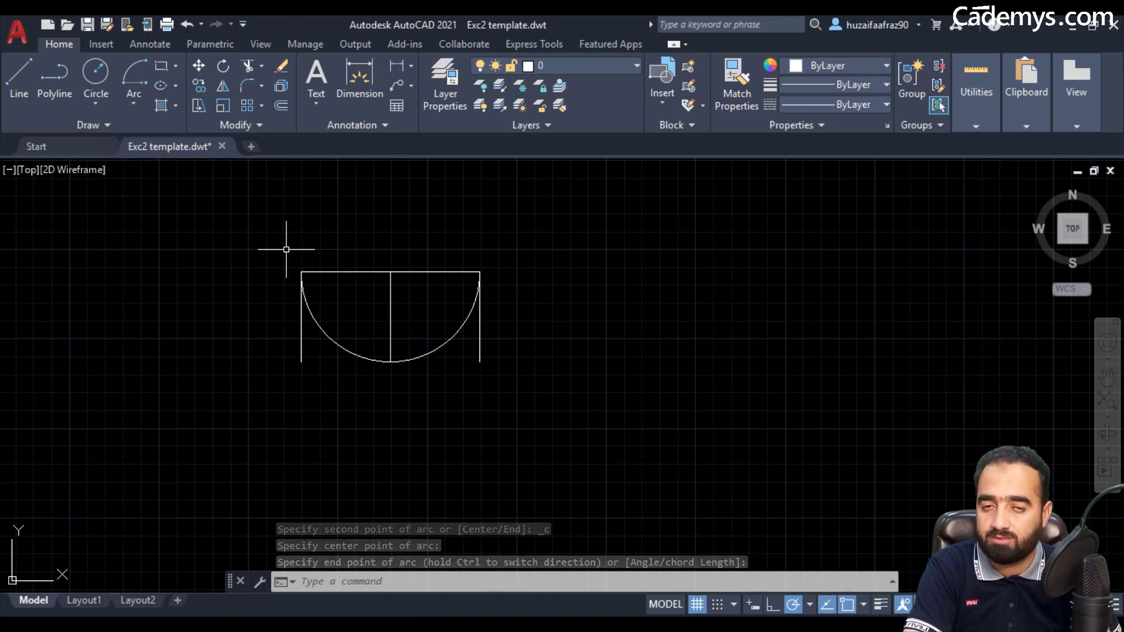
pyautogui.click(429, 353)
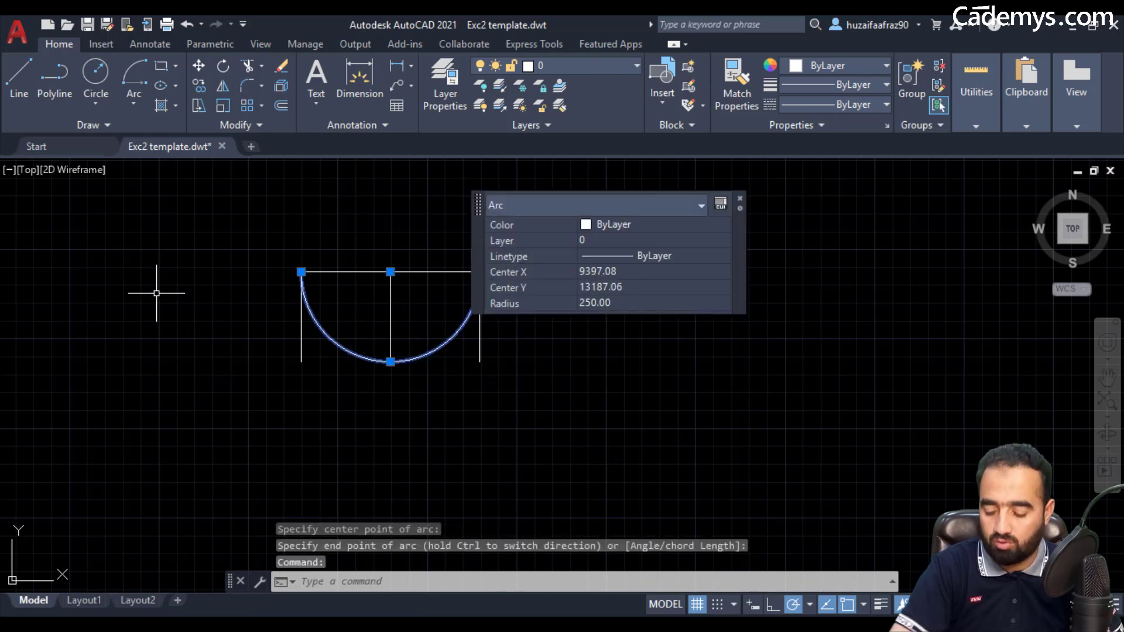
pyautogui.write('e')
pyautogui.press('Return')
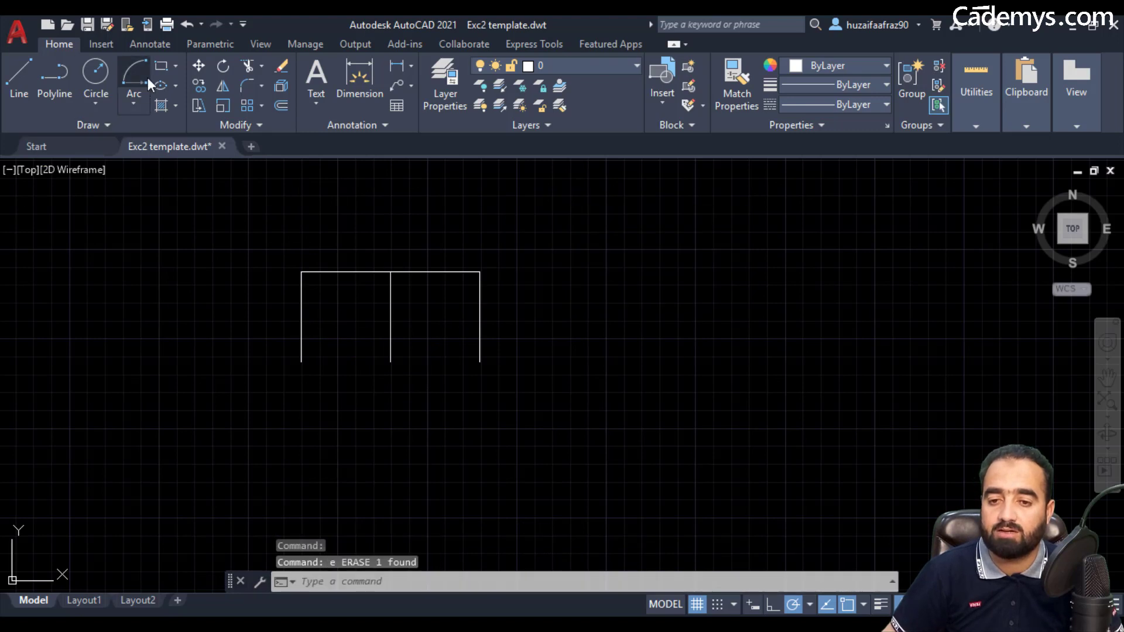
# Step: Redraw the semicircle from the top-right corner back to the top-left, then erase it
pyautogui.click(135, 76)
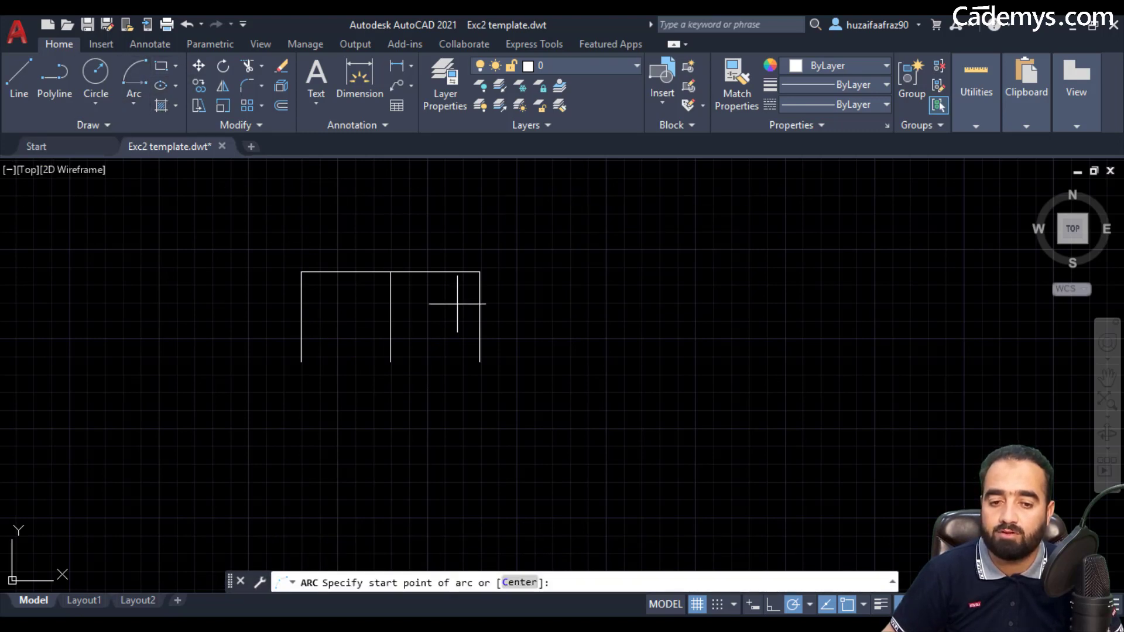
pyautogui.click(480, 271)
pyautogui.click(390, 271)
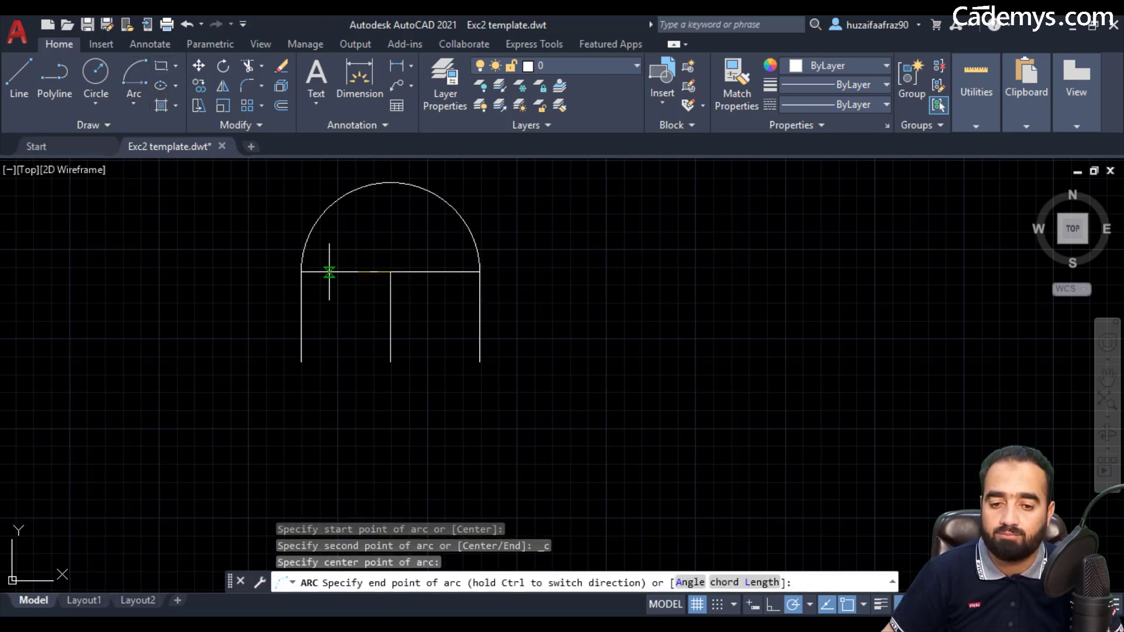
pyautogui.click(301, 271)
pyautogui.press('Escape')
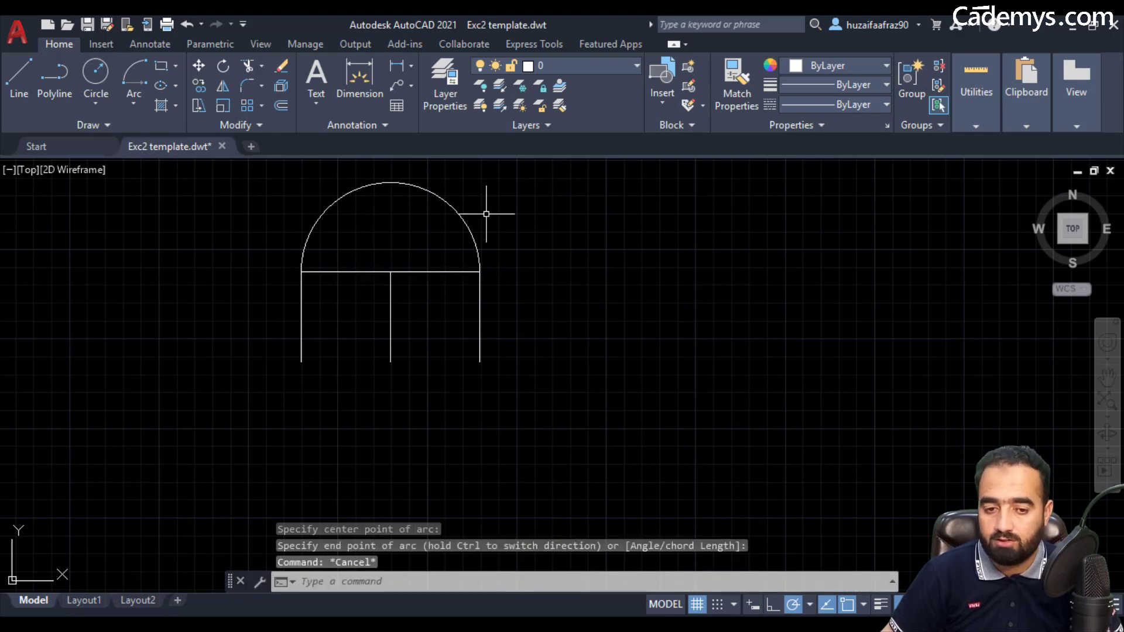
pyautogui.click(489, 196)
pyautogui.click(435, 229)
pyautogui.press('Return')
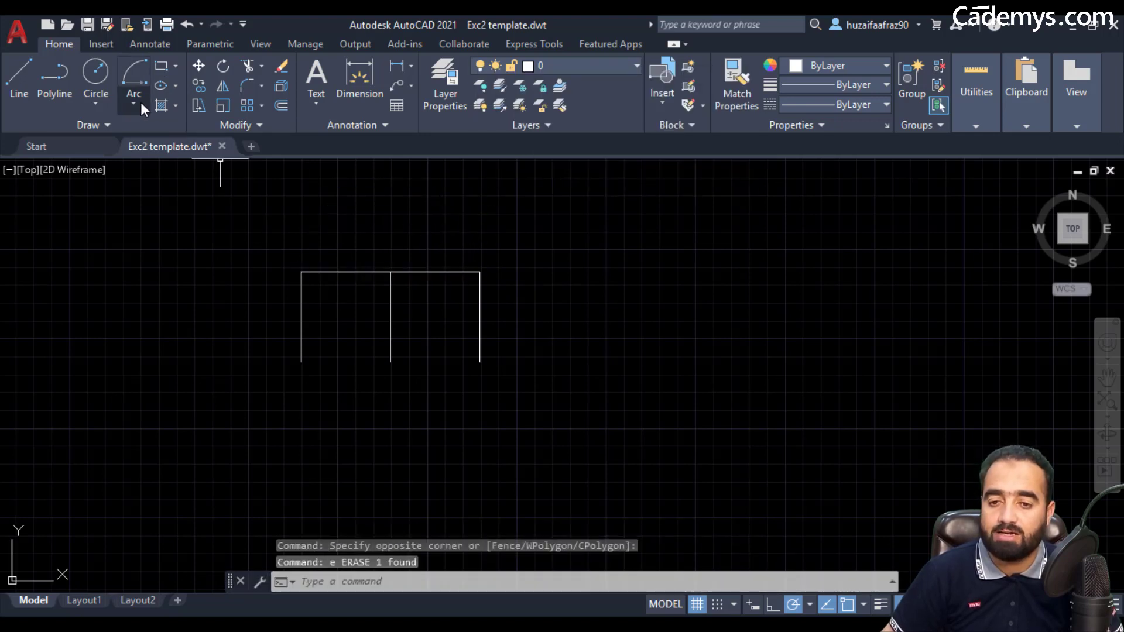
pyautogui.click(140, 102)
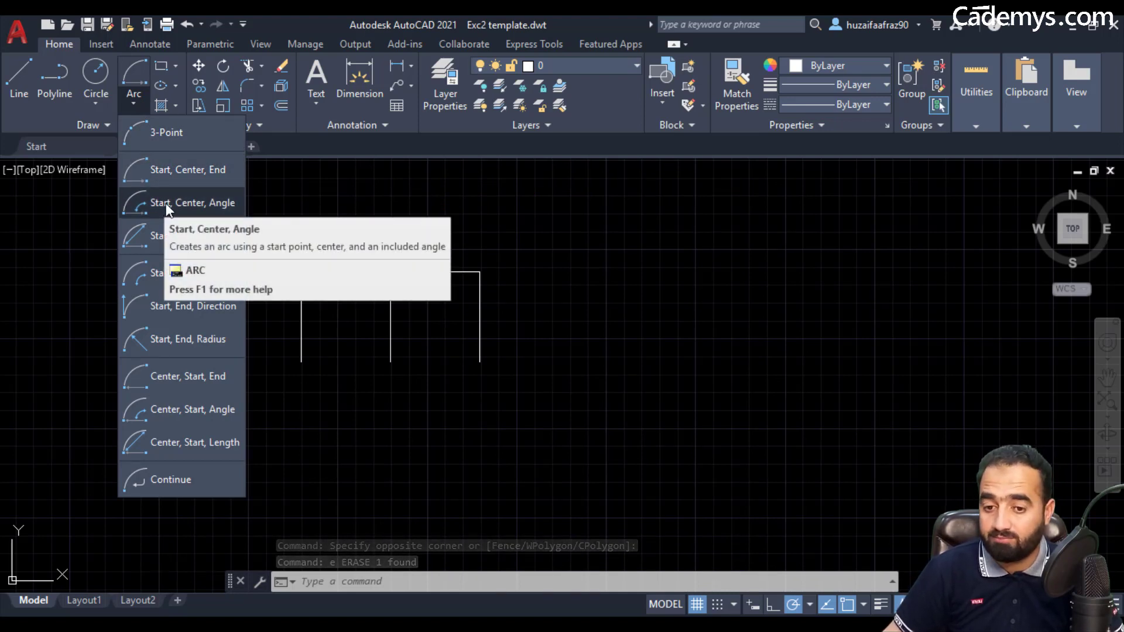
pyautogui.moveTo(180, 203)
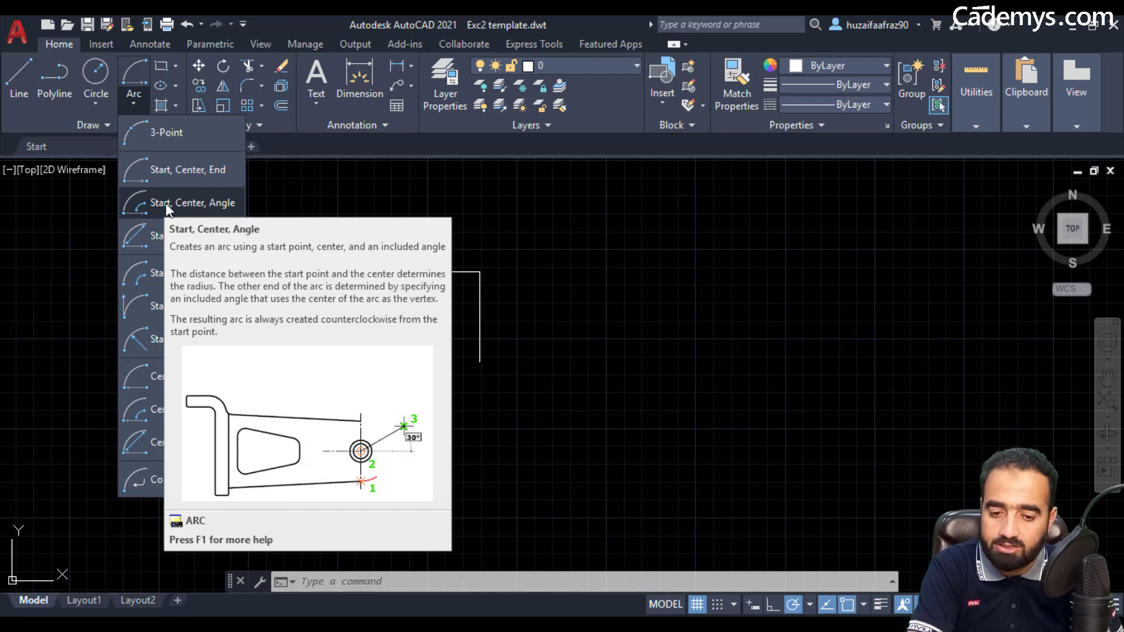
# Step: Draw a start-centre-angle arc from the top-left corner, centred on the middle post top, spanning 45°
pyautogui.click(166, 202)
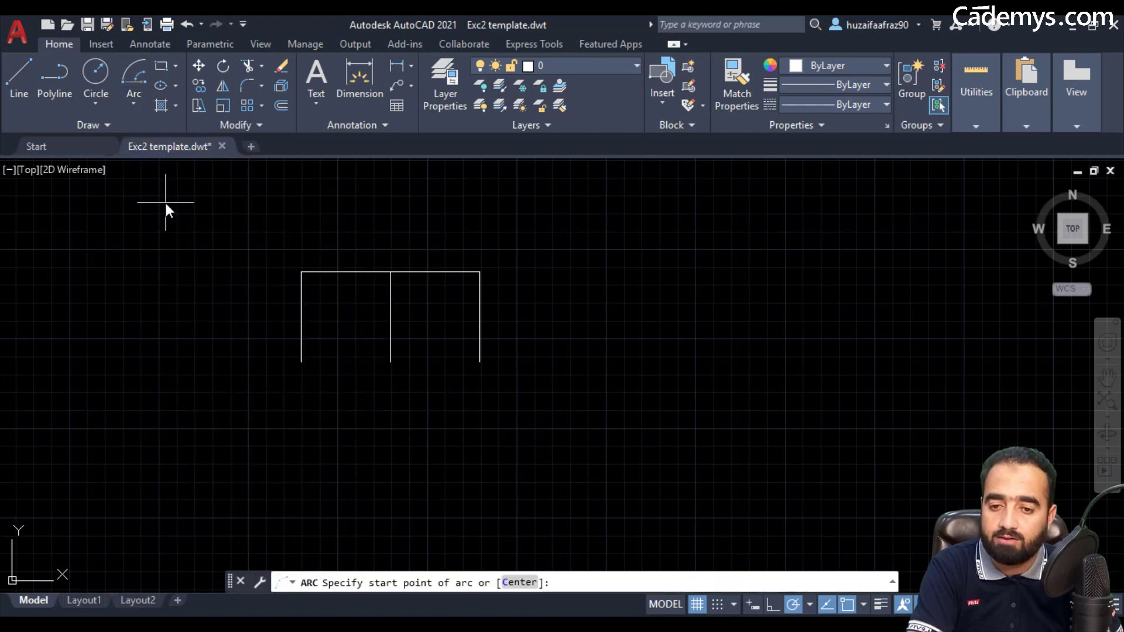
pyautogui.click(302, 272)
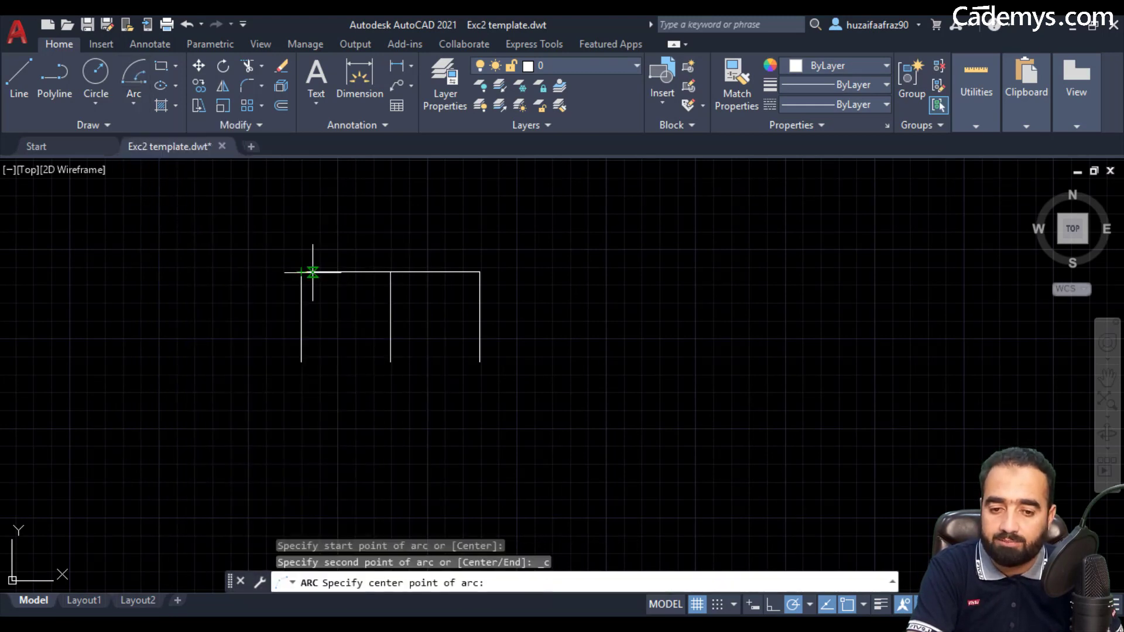
pyautogui.click(390, 273)
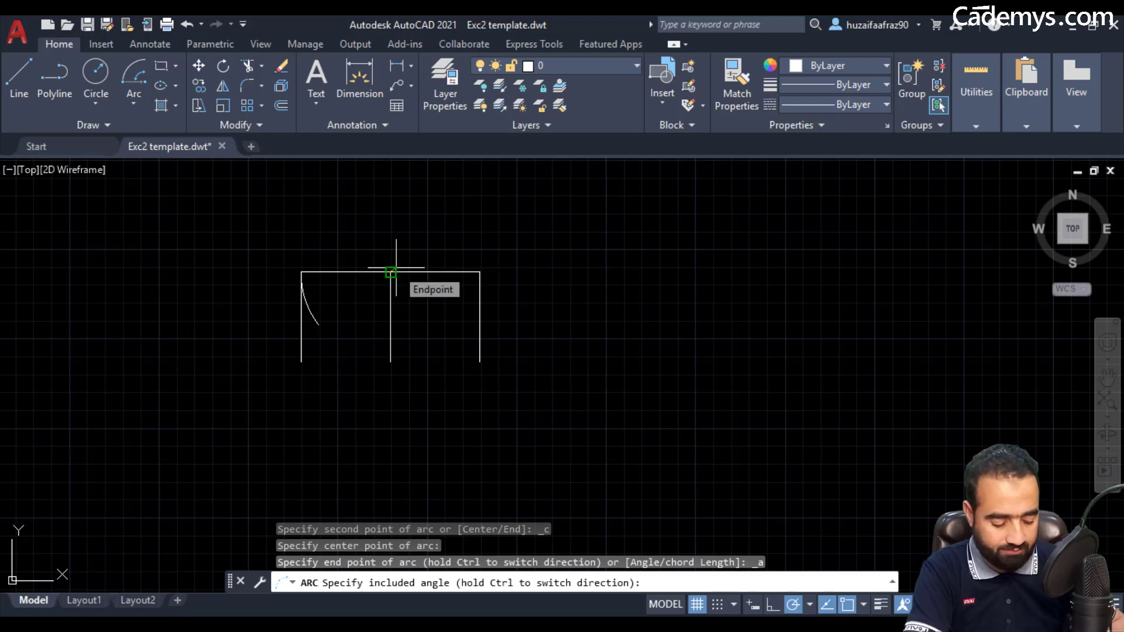
pyautogui.write('45')
pyautogui.press('Return')
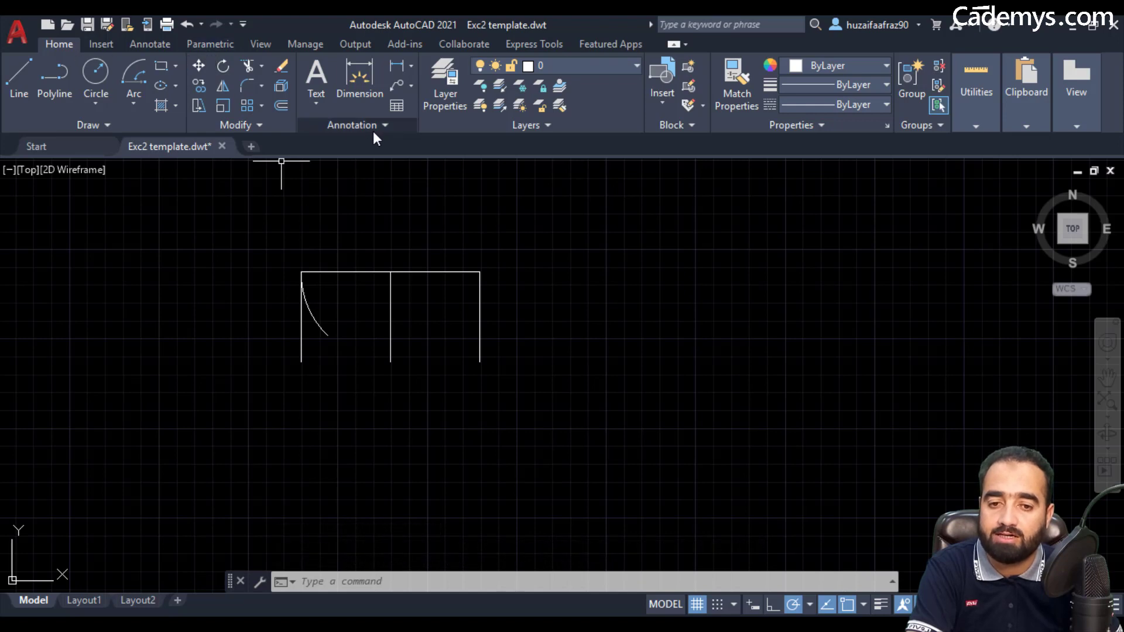
# Step: Preview an angular dimension on the arc to confirm it reads 45°
pyautogui.click(411, 66)
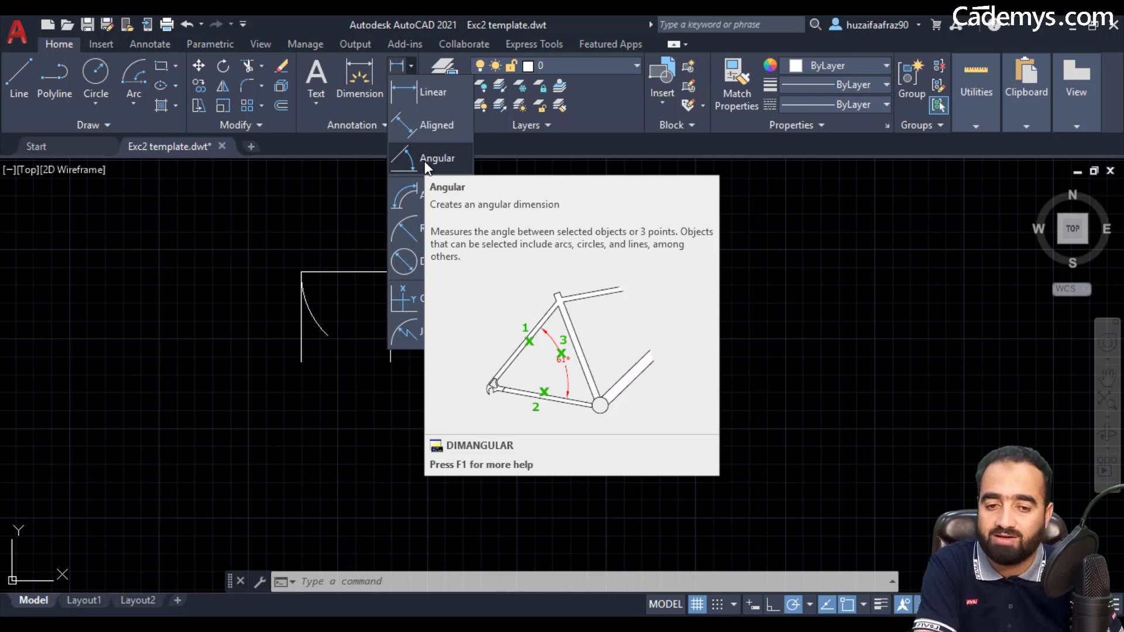
pyautogui.click(436, 158)
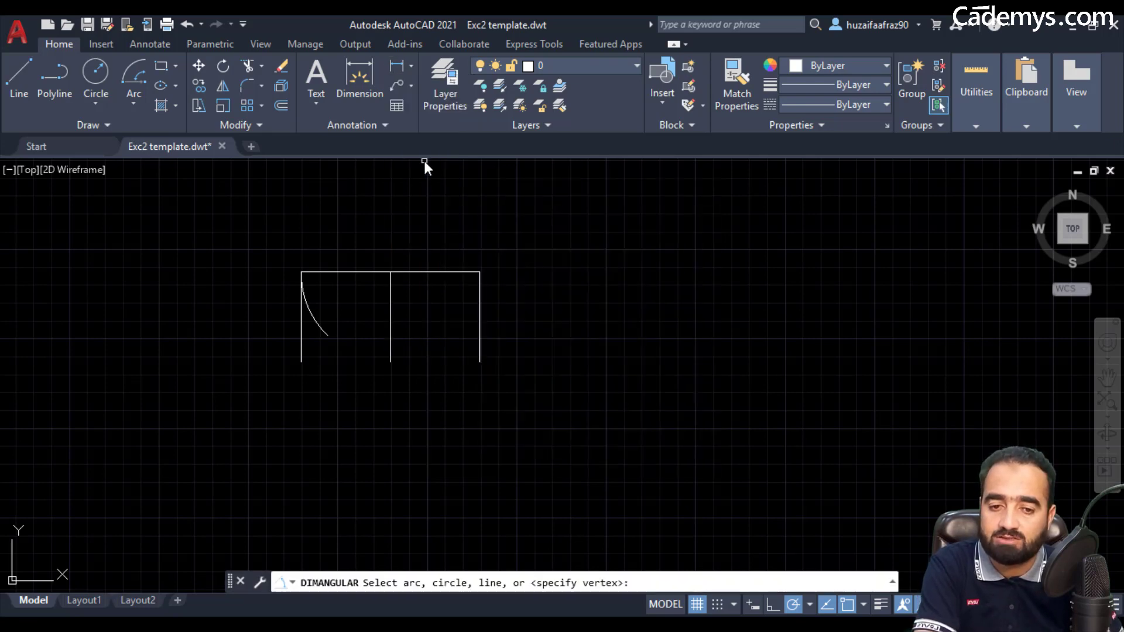
pyautogui.click(316, 326)
pyautogui.scroll(4, 298, 321)
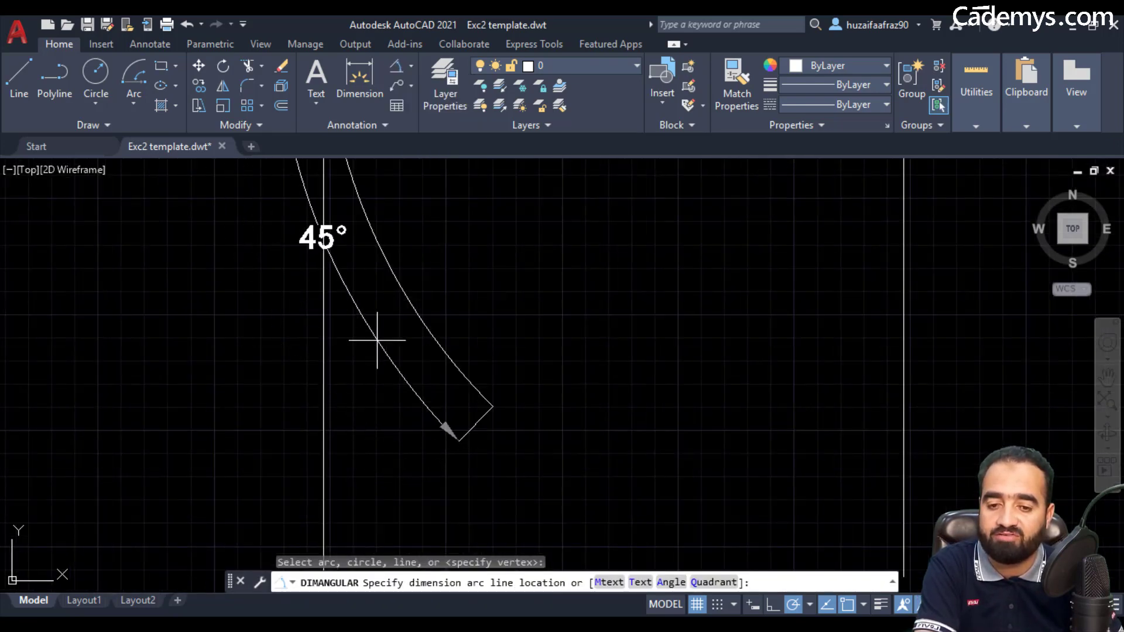
pyautogui.scroll(-4, 377, 340)
pyautogui.press('Escape')
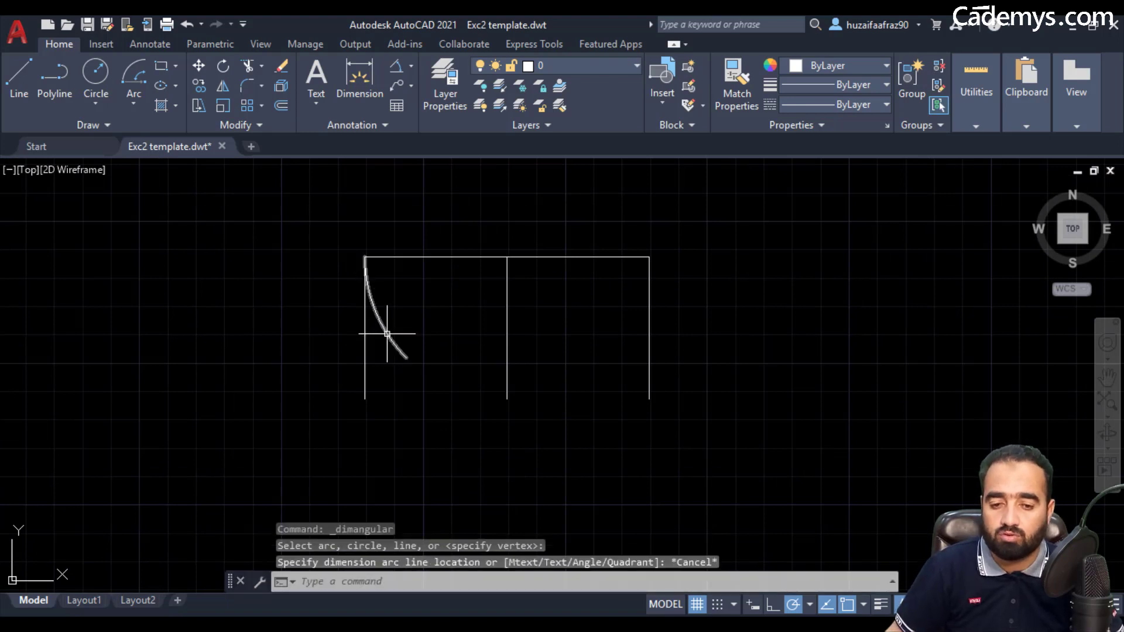
# Step: Erase the 45-degree arc
pyautogui.click(387, 334)
pyautogui.write('e')
pyautogui.press('Return')
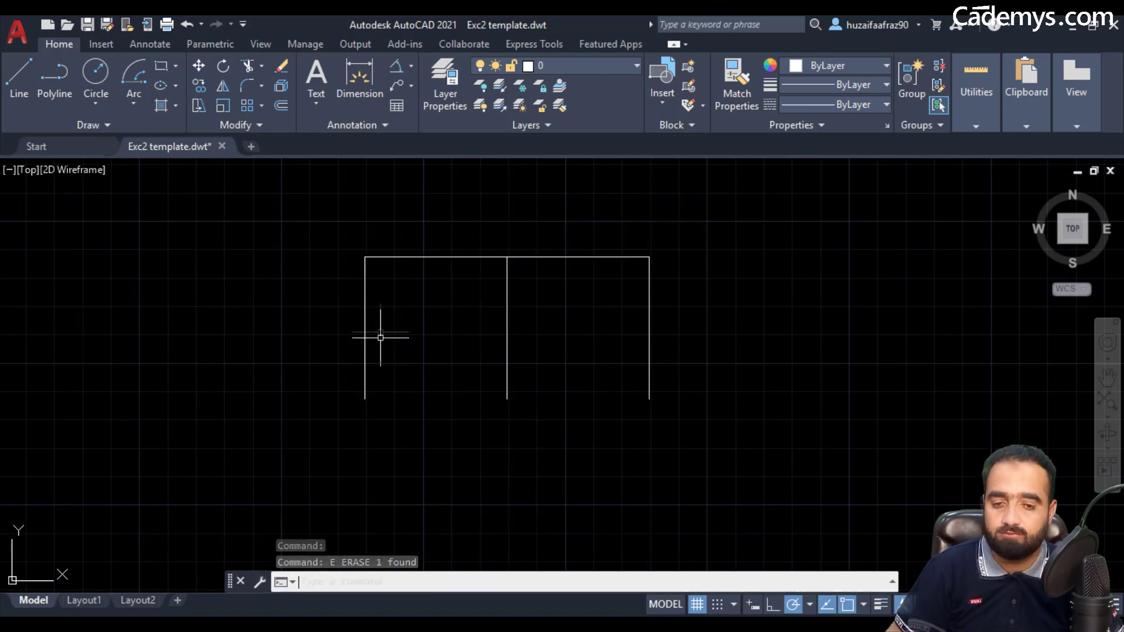
# Step: Draw a start-centre-length arc from the top-left corner with a 150 chord, then erase it
pyautogui.click(134, 104)
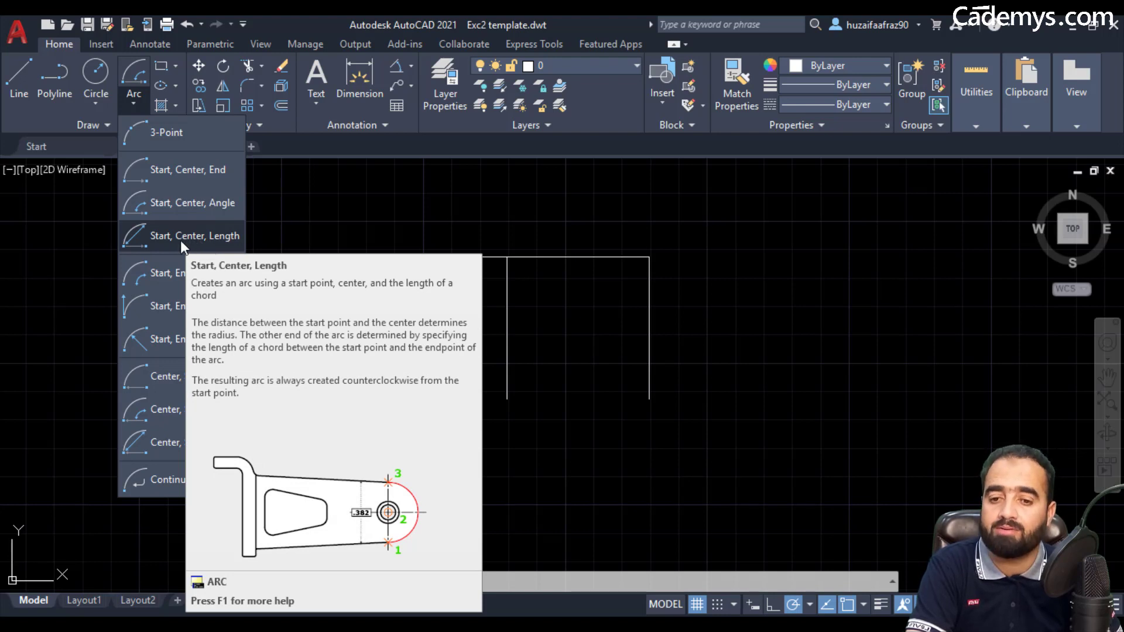
pyautogui.click(177, 237)
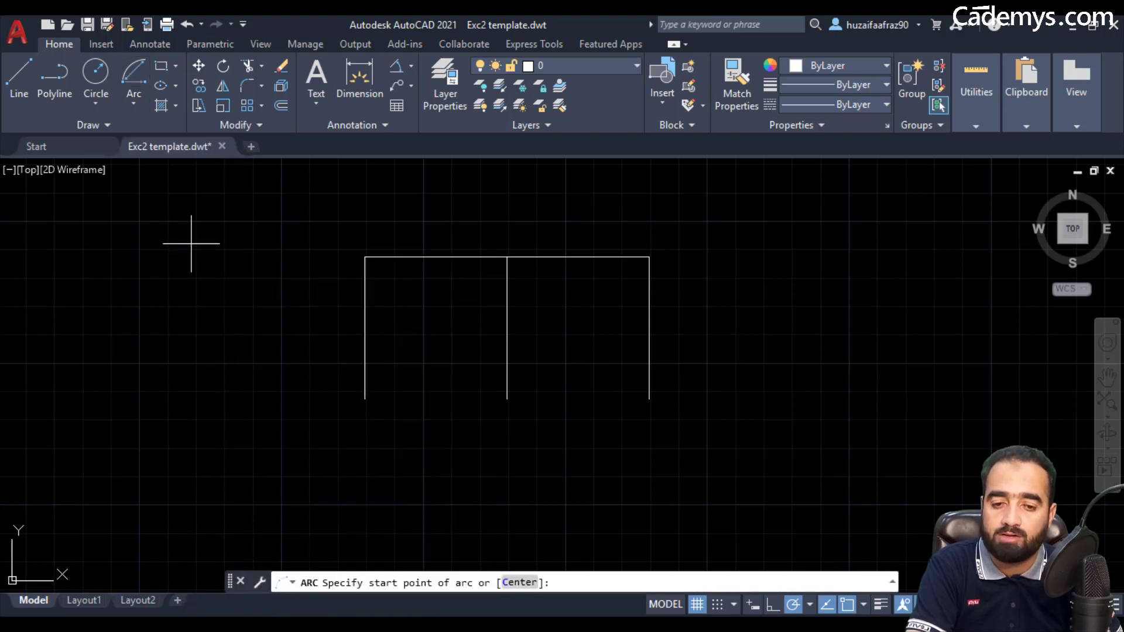
pyautogui.click(365, 257)
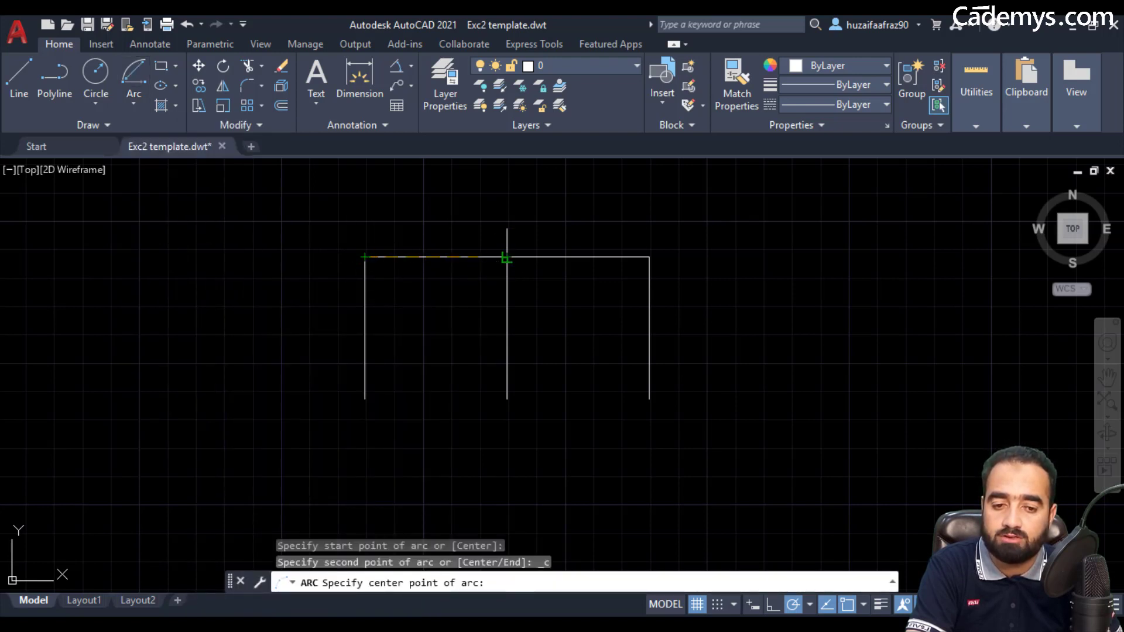
pyautogui.click(507, 258)
pyautogui.write('150')
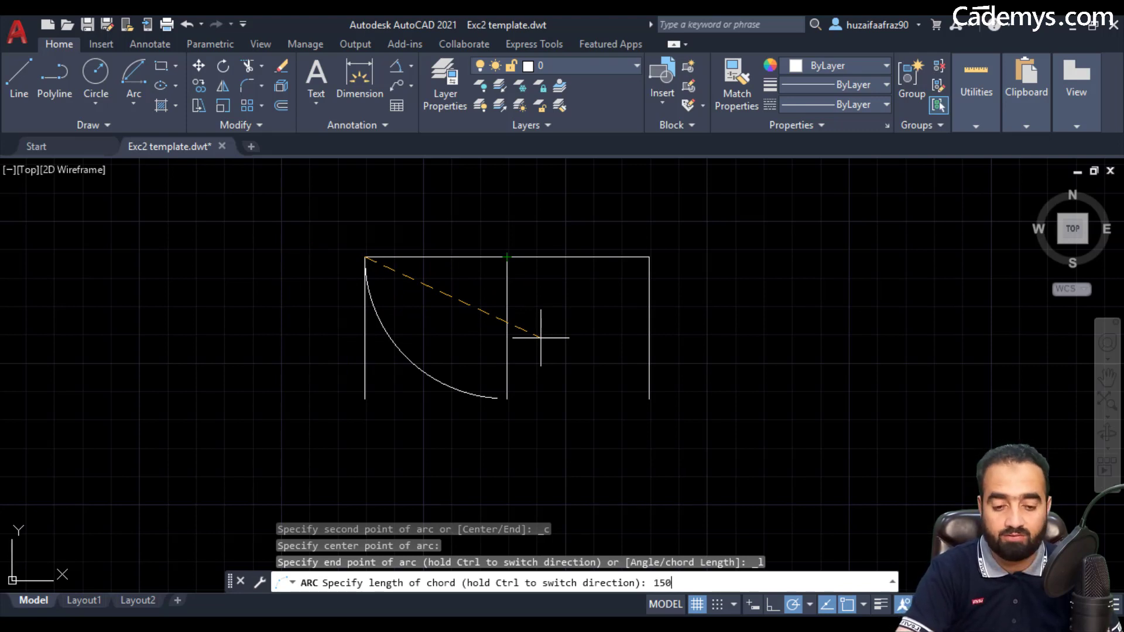
pyautogui.press('Return')
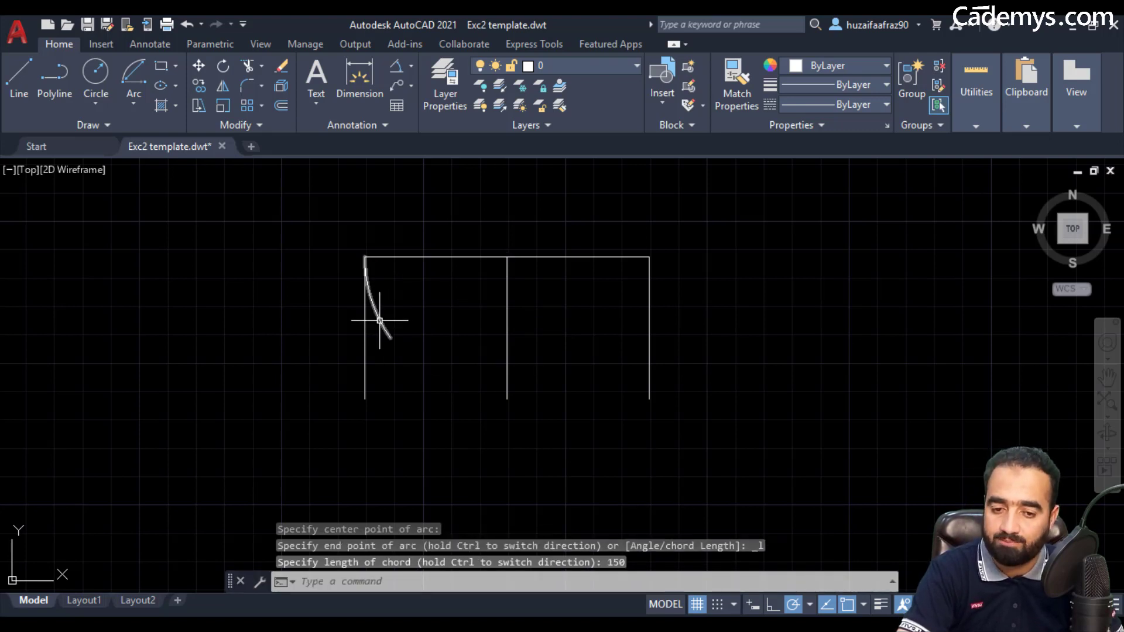
pyautogui.click(380, 318)
pyautogui.write('e')
pyautogui.press('Return')
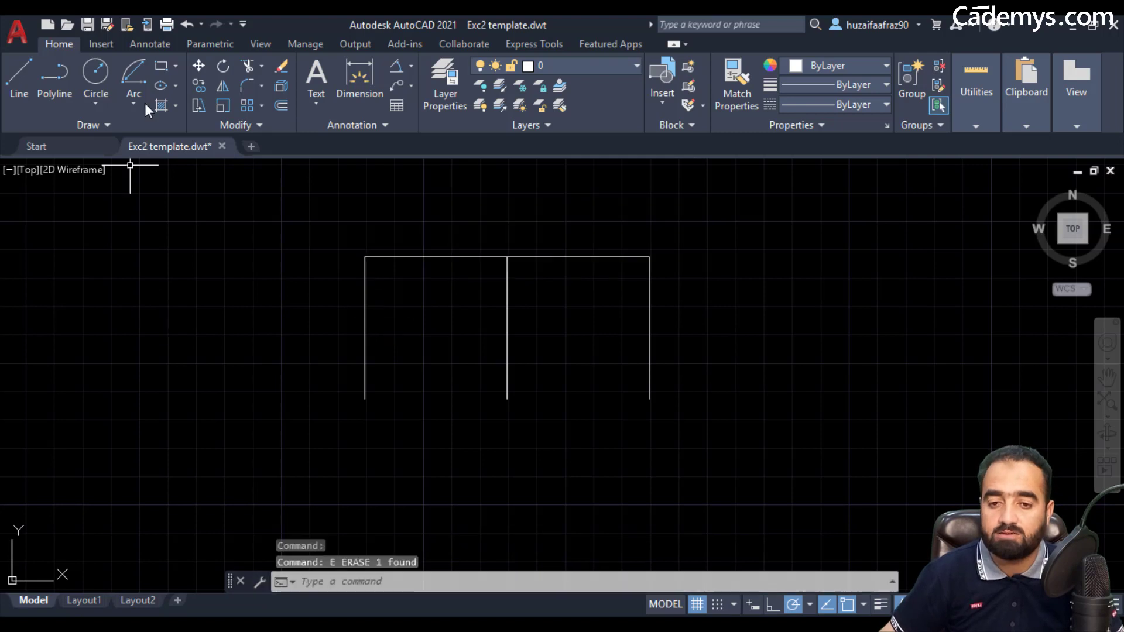
# Step: Draw a start-end-angle arc between the two top corners with a 90° included angle
pyautogui.click(144, 100)
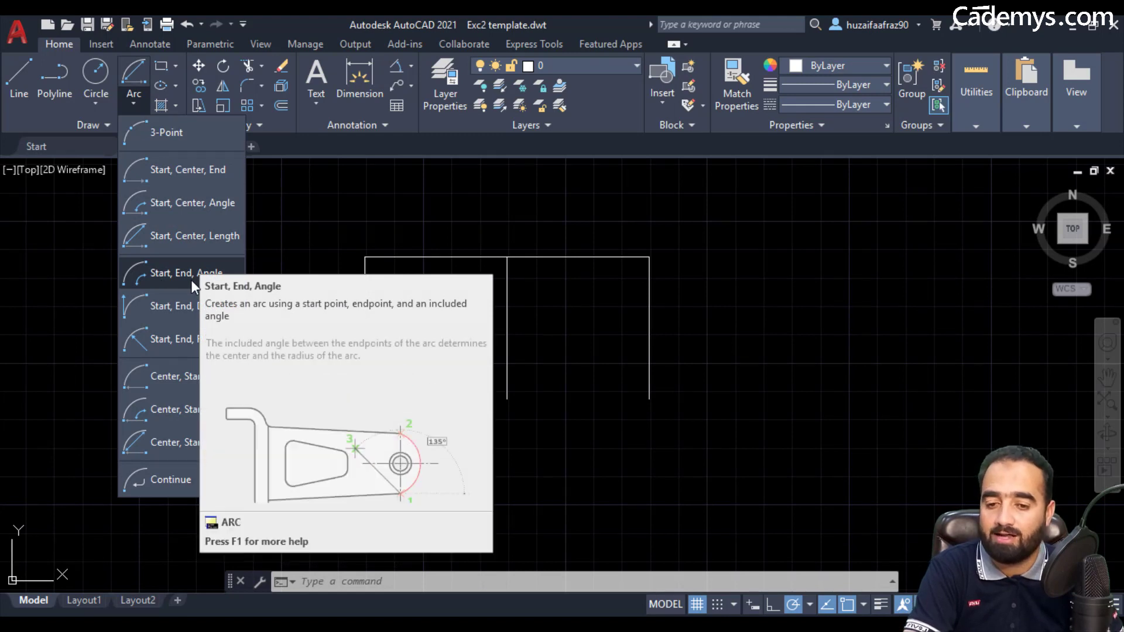
pyautogui.moveTo(185, 273)
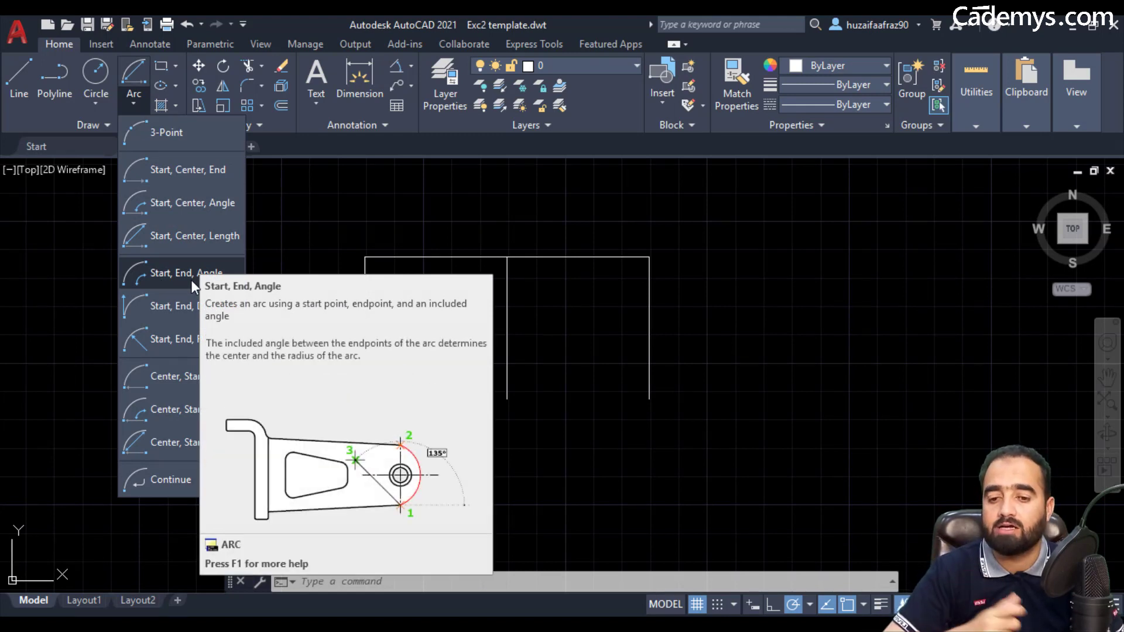
pyautogui.click(182, 276)
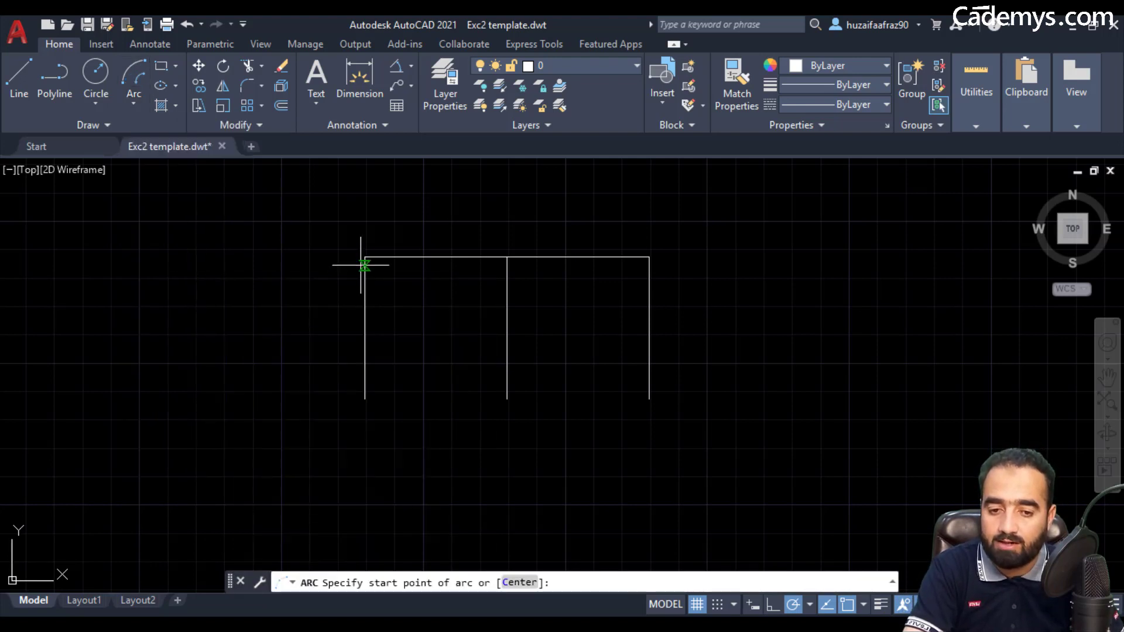
pyautogui.click(365, 257)
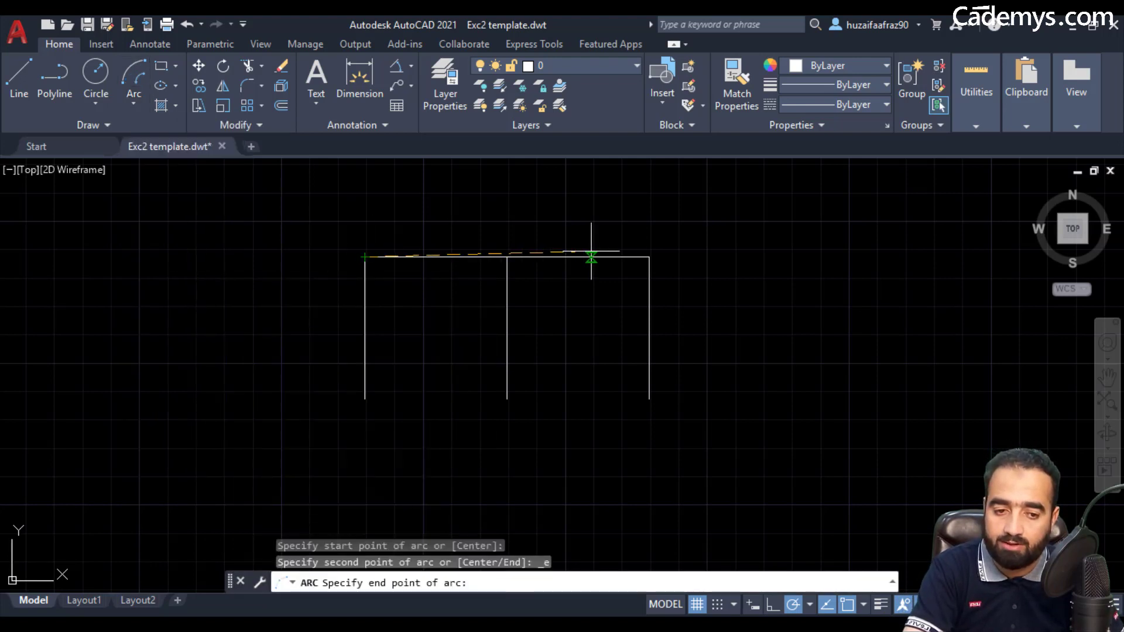
pyautogui.click(649, 257)
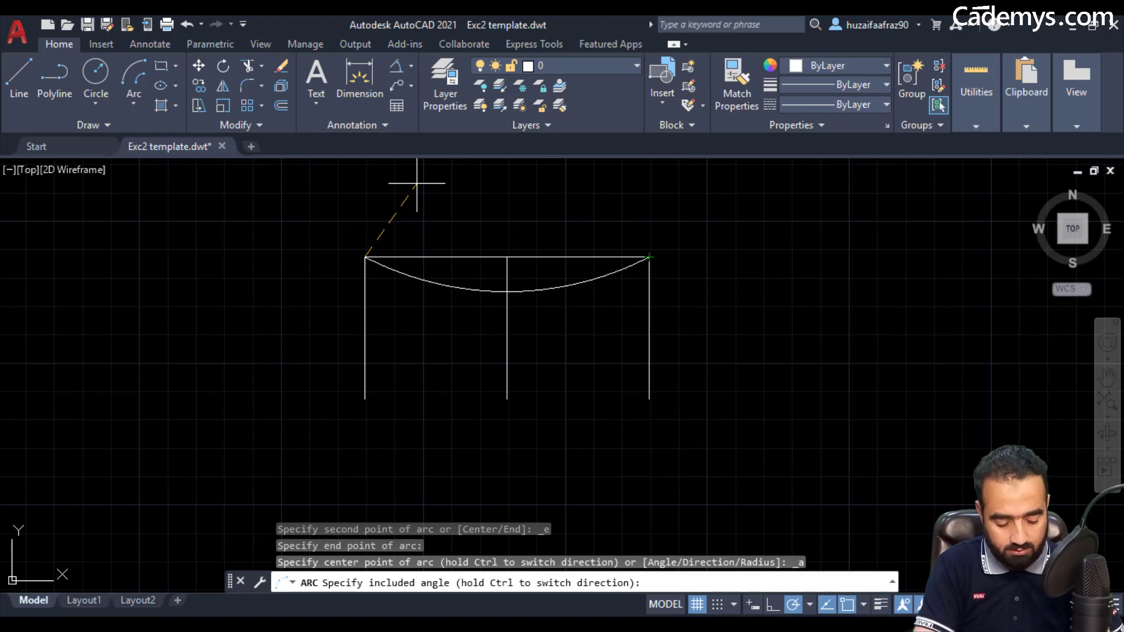
pyautogui.write('90')
pyautogui.press('Return')
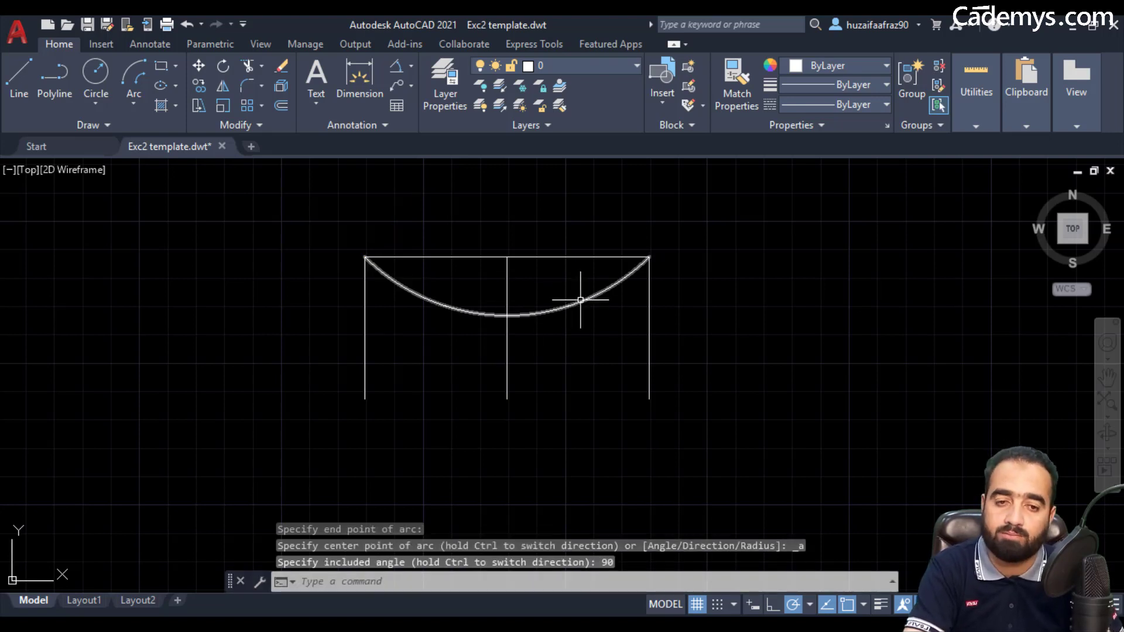
# Step: Check the arc's radius and 90° angle with Quick Properties and an angular dimension, then erase it
pyautogui.click(580, 303)
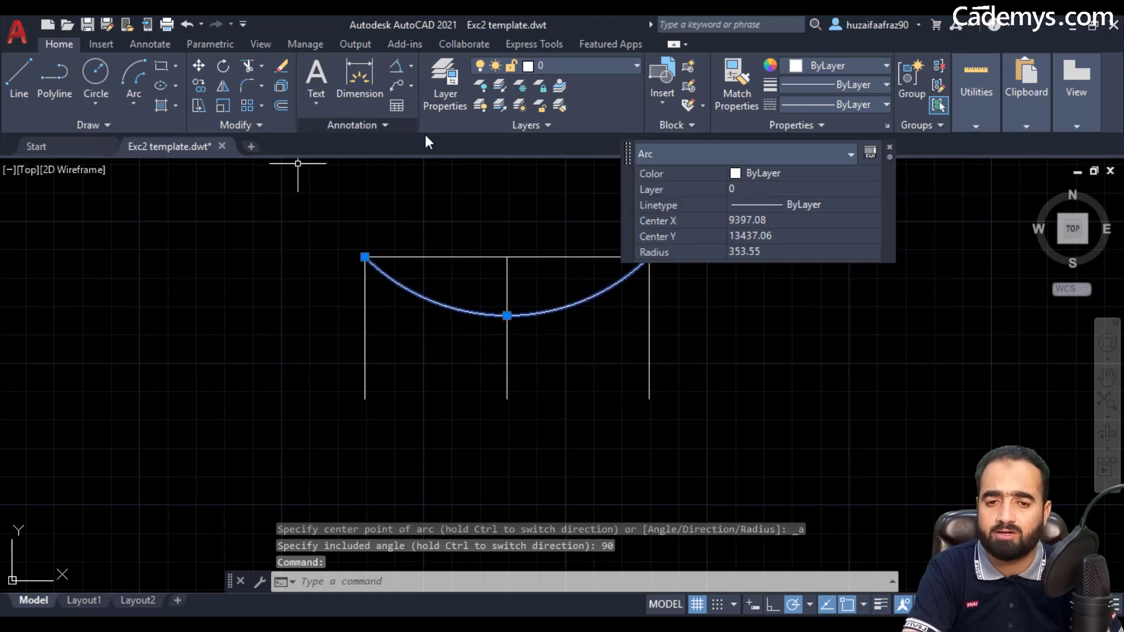
pyautogui.click(396, 65)
pyautogui.click(472, 317)
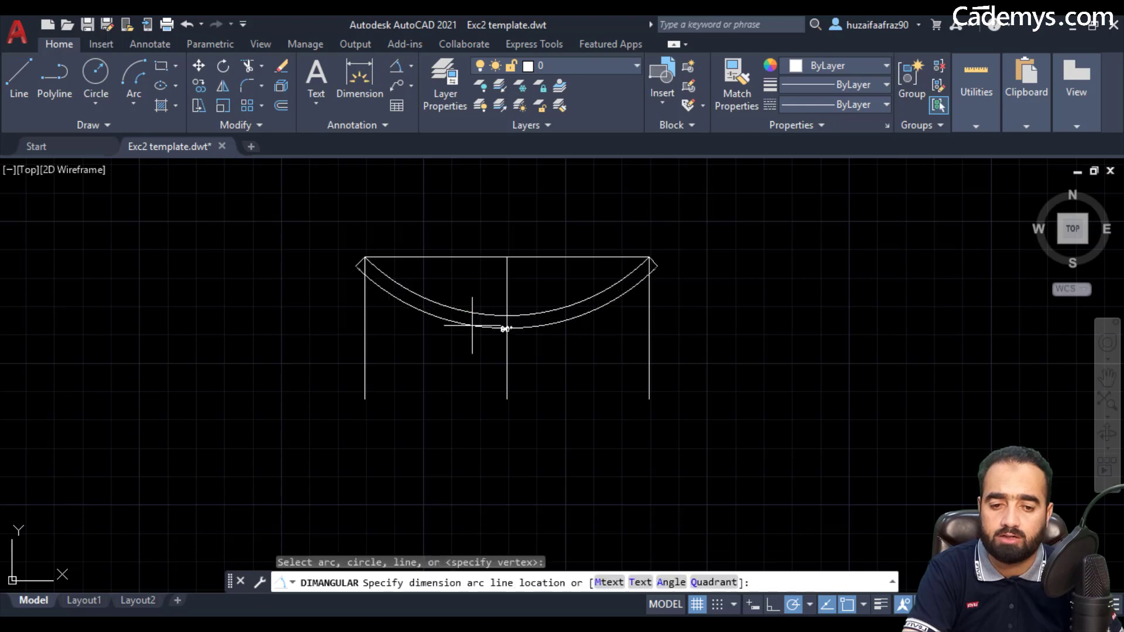
pyautogui.scroll(4, 515, 372)
pyautogui.scroll(-5, 516, 372)
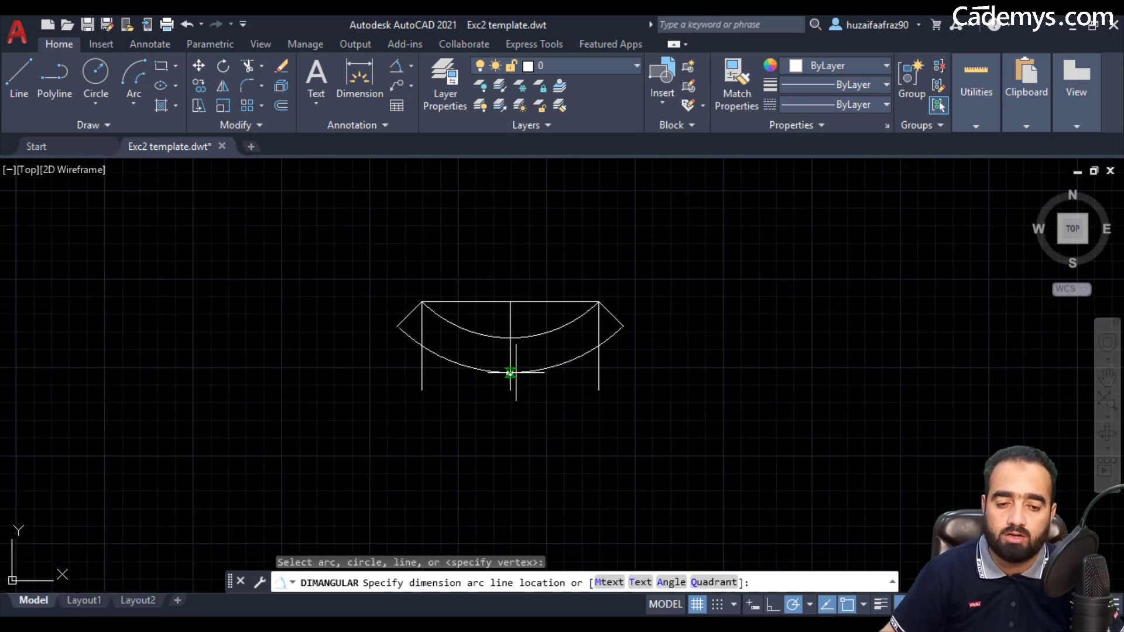
pyautogui.press('Escape')
pyautogui.click(538, 334)
pyautogui.write('e')
pyautogui.press('Return')
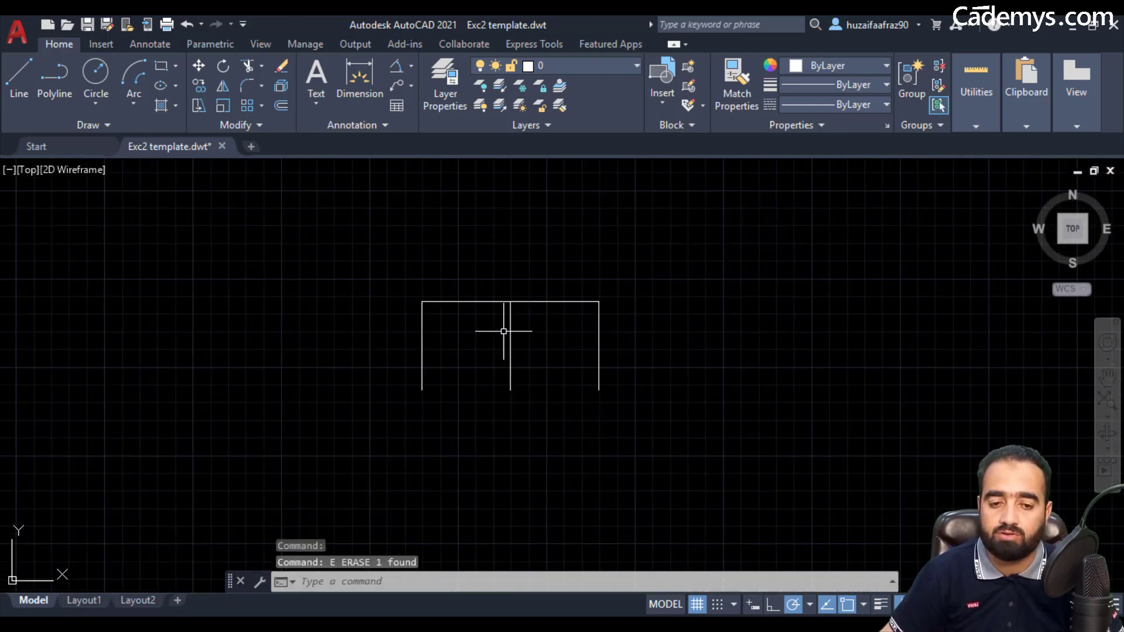
pyautogui.click(129, 103)
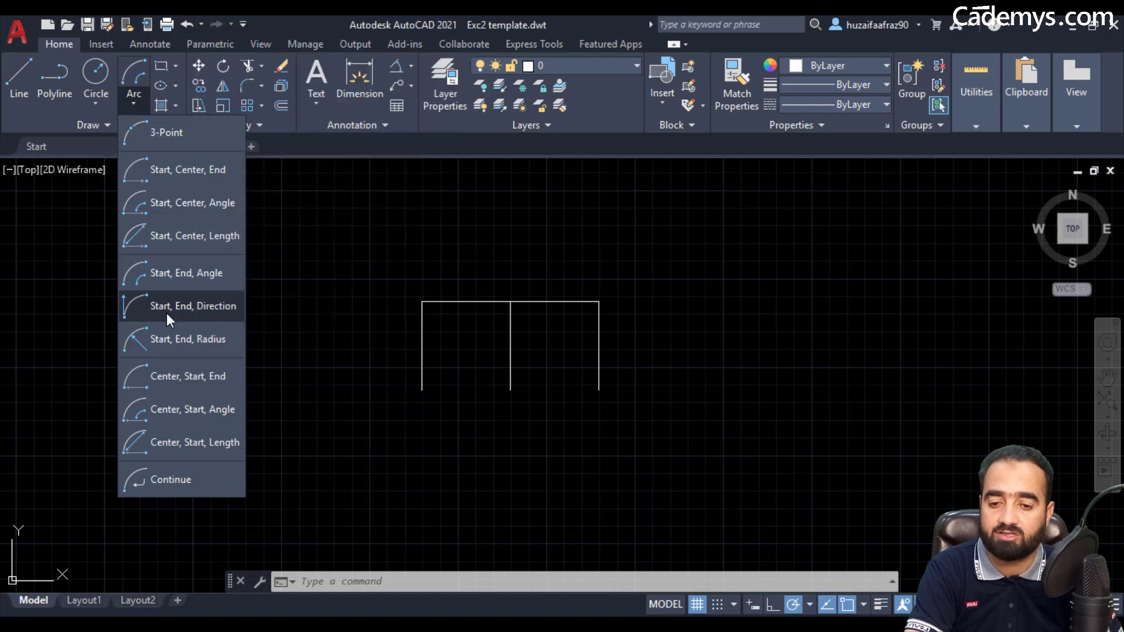
pyautogui.click(166, 312)
pyautogui.click(422, 301)
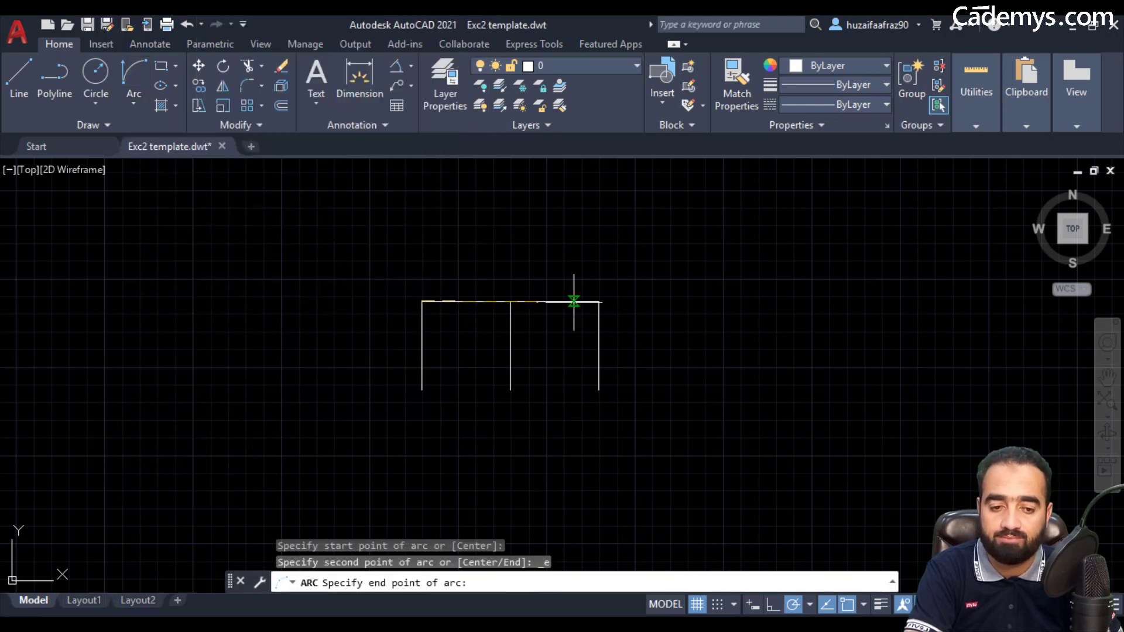
pyautogui.click(598, 301)
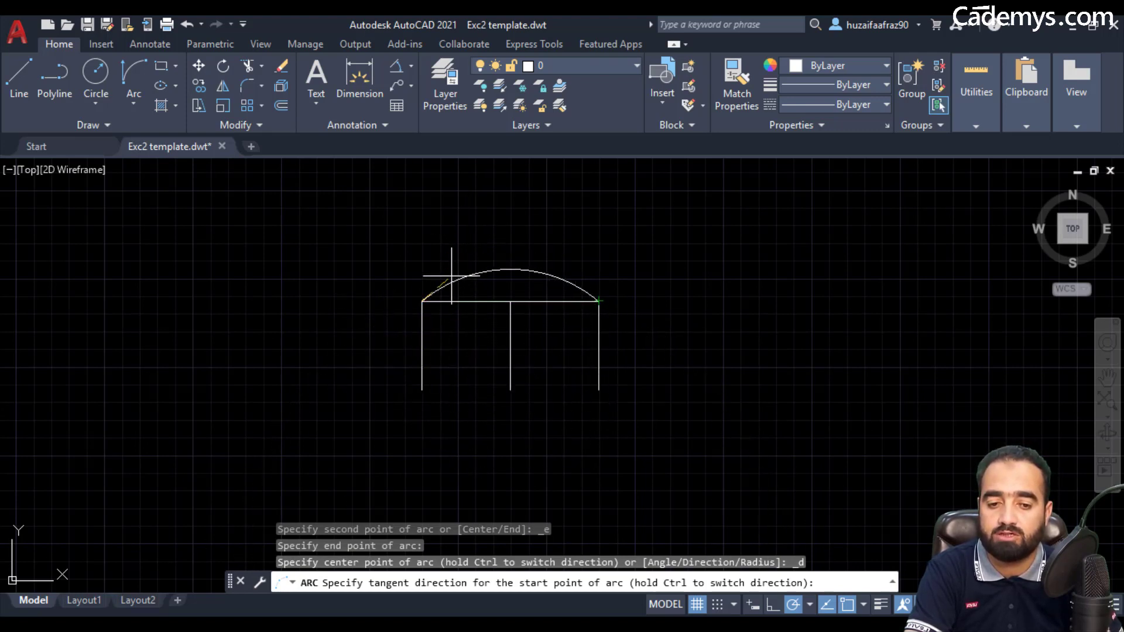
pyautogui.click(421, 233)
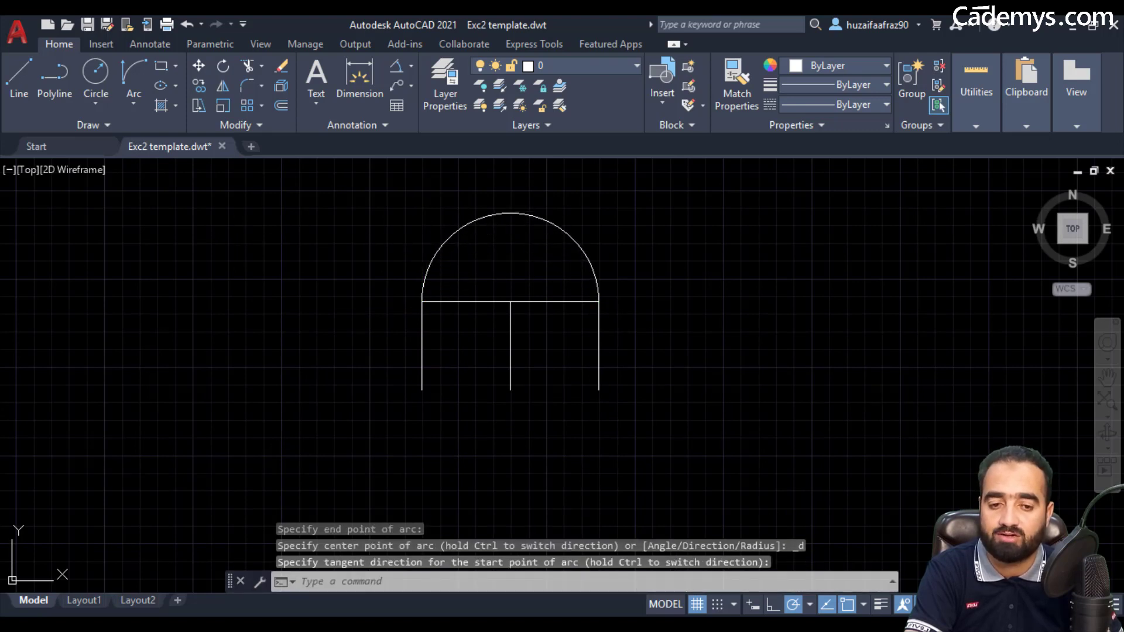
pyautogui.moveTo(527, 199); pyautogui.dragTo(504, 253)
pyautogui.write('e')
pyautogui.press('Return')
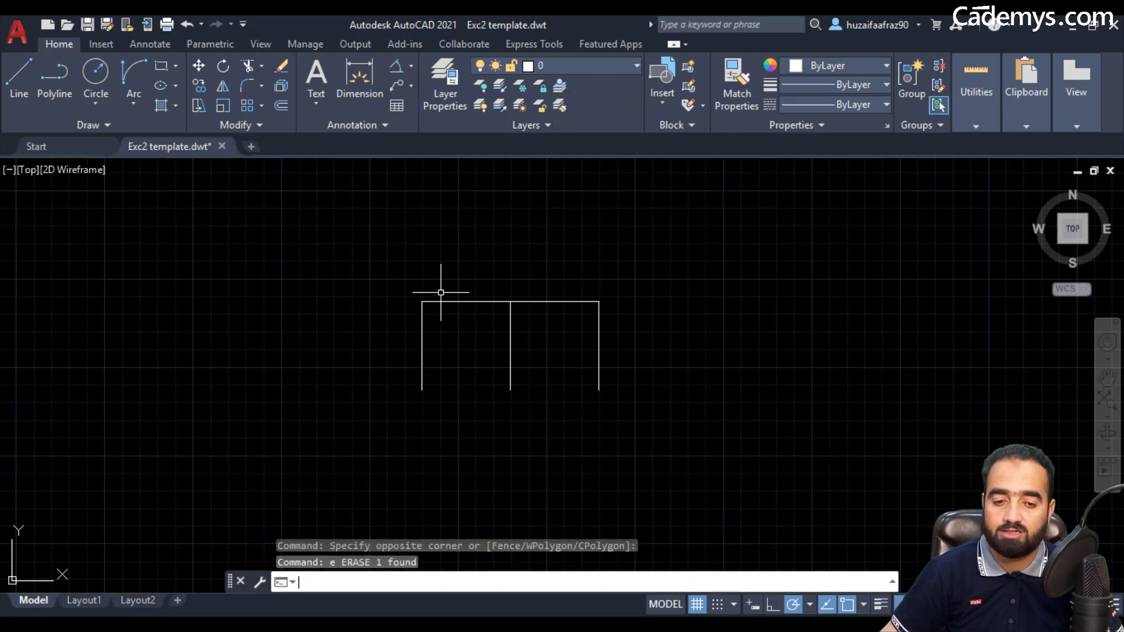
pyautogui.click(139, 104)
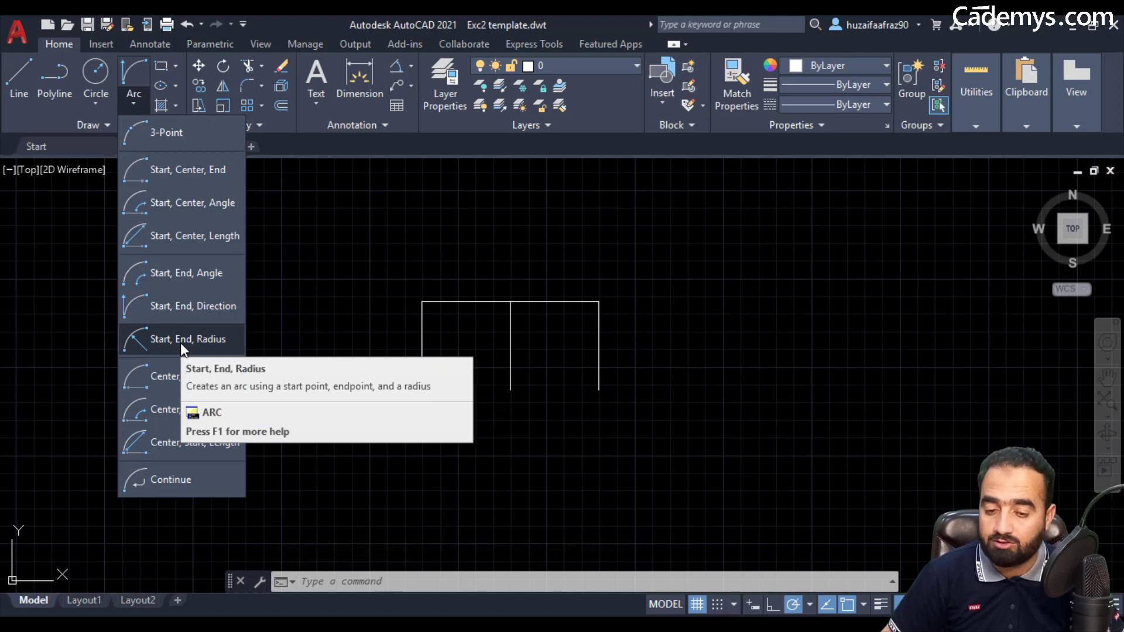
pyautogui.moveTo(187, 339)
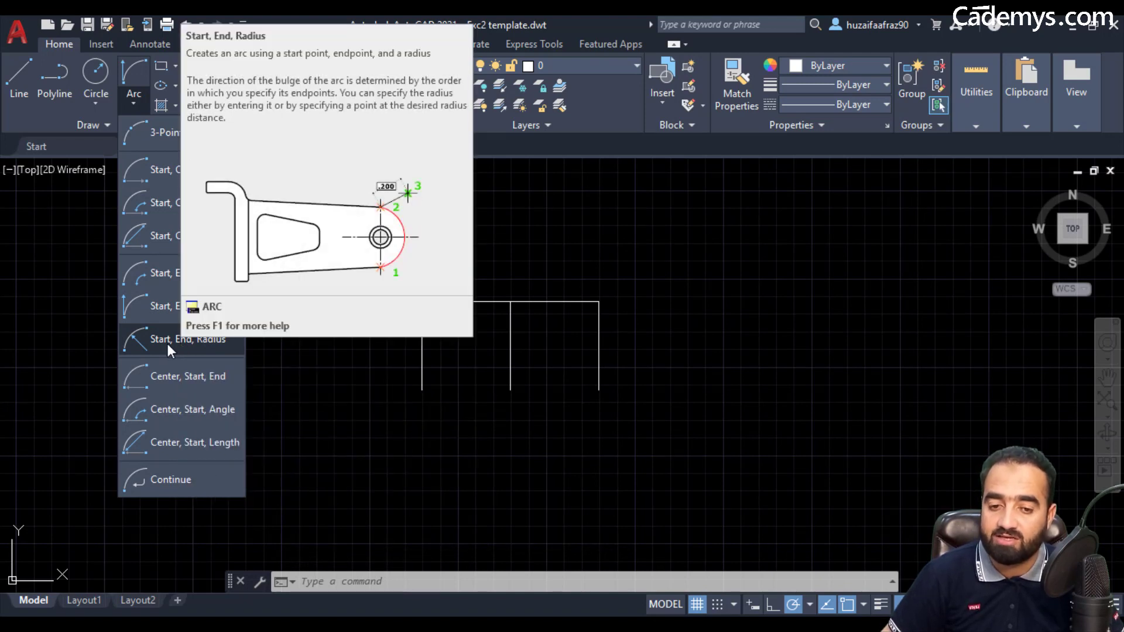
pyautogui.click(167, 343)
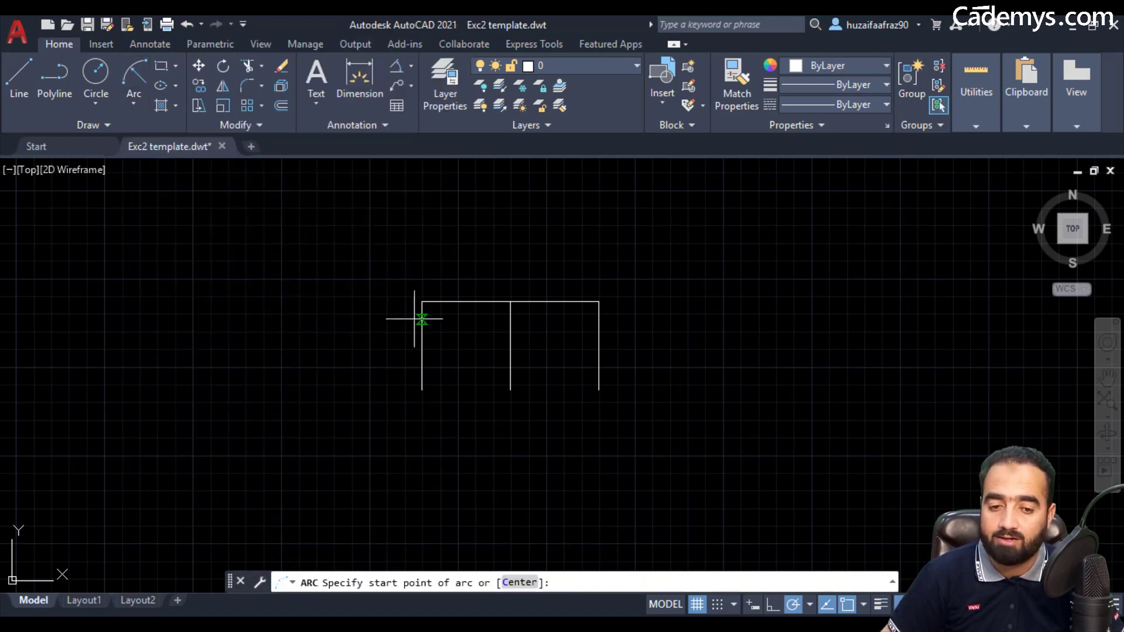
pyautogui.click(422, 302)
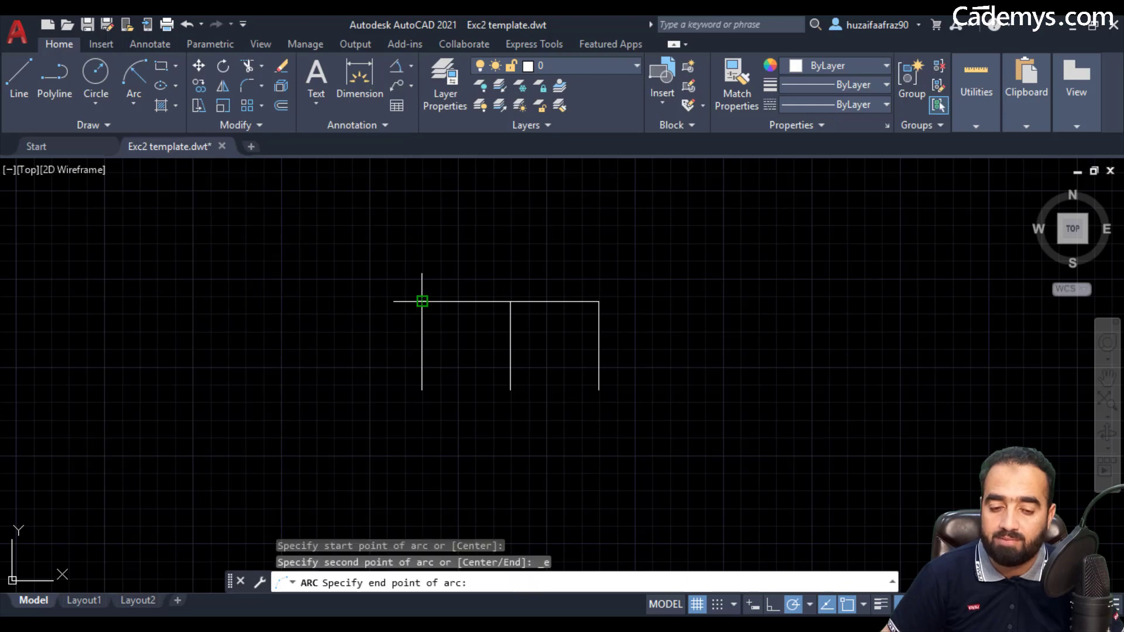
pyautogui.click(598, 302)
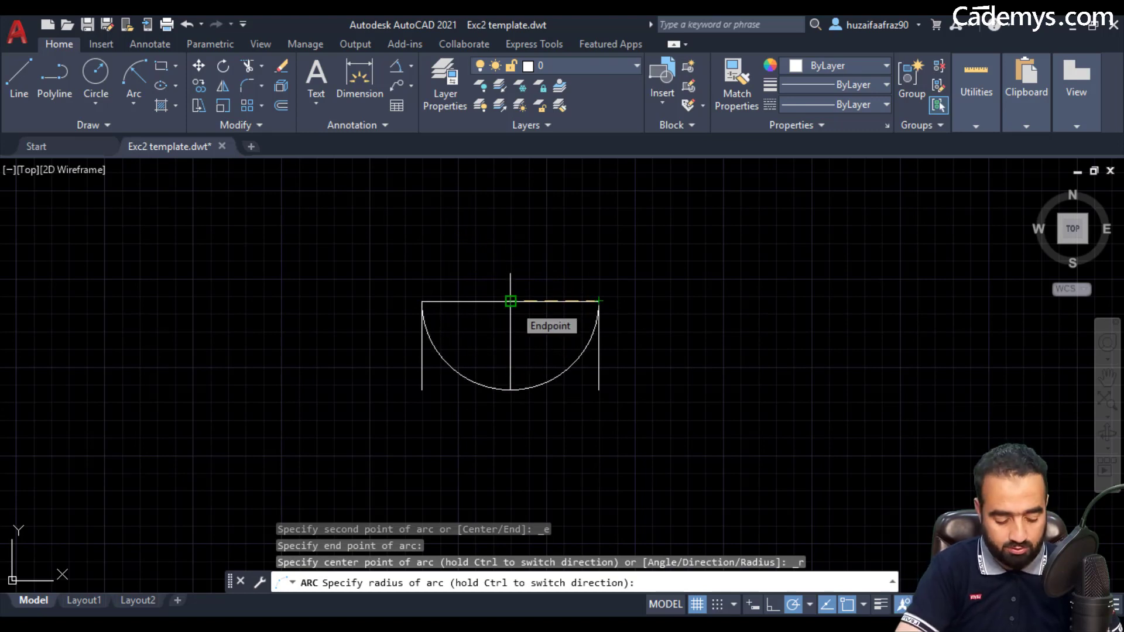
pyautogui.write('700')
pyautogui.press('Return')
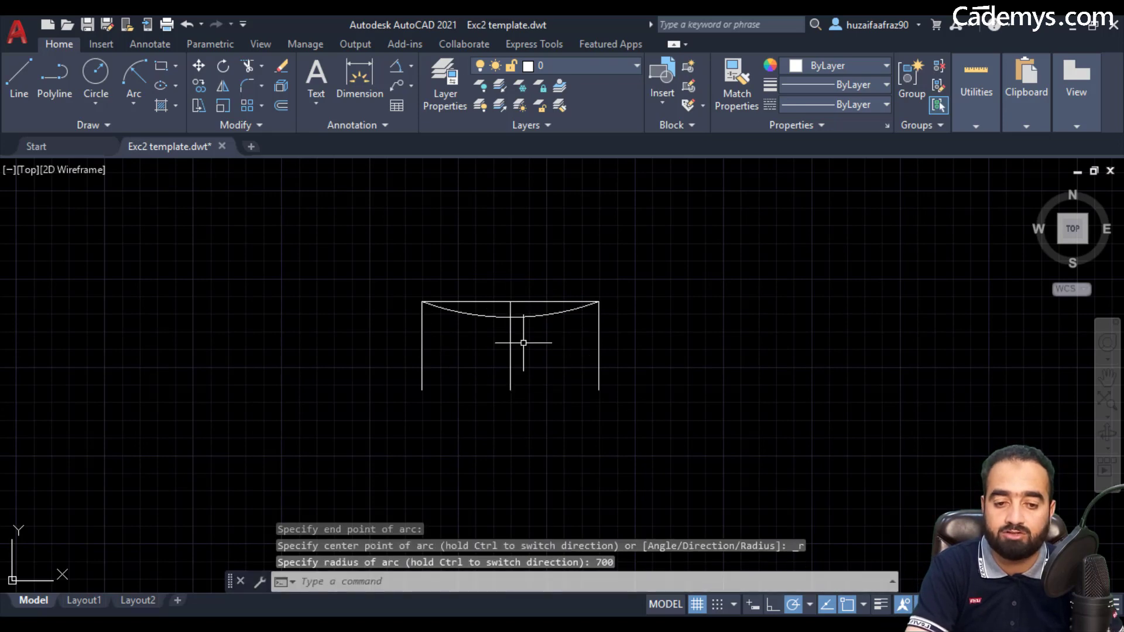
pyautogui.scroll(2, 522, 326)
pyautogui.scroll(3, 521, 310)
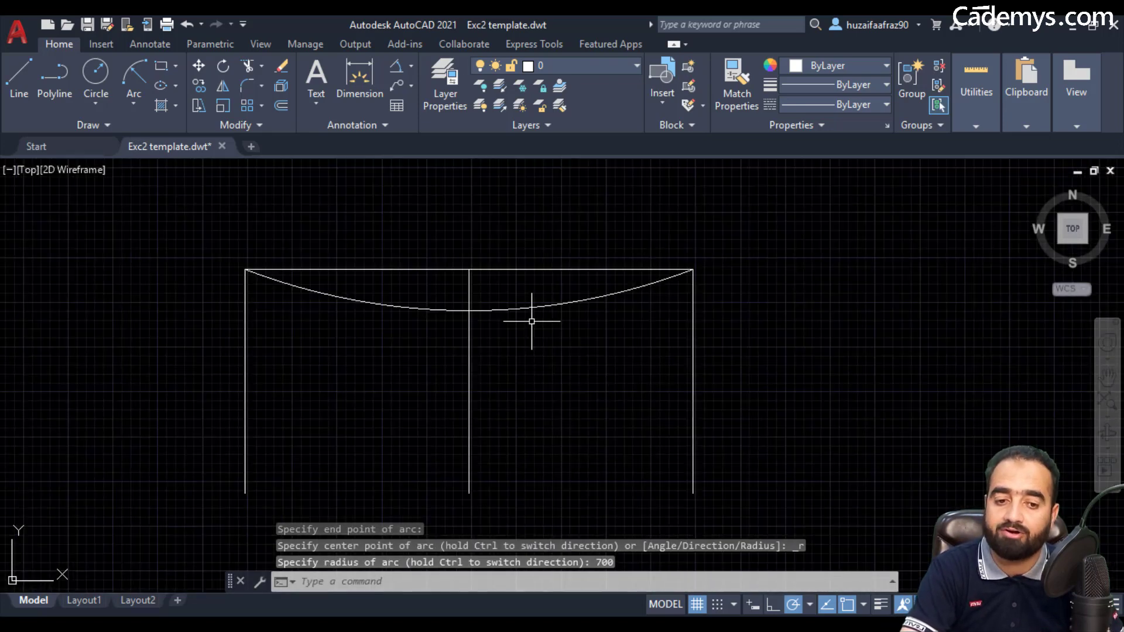
pyautogui.scroll(3, 520, 292)
pyautogui.scroll(-1, 515, 298)
pyautogui.scroll(-5, 514, 301)
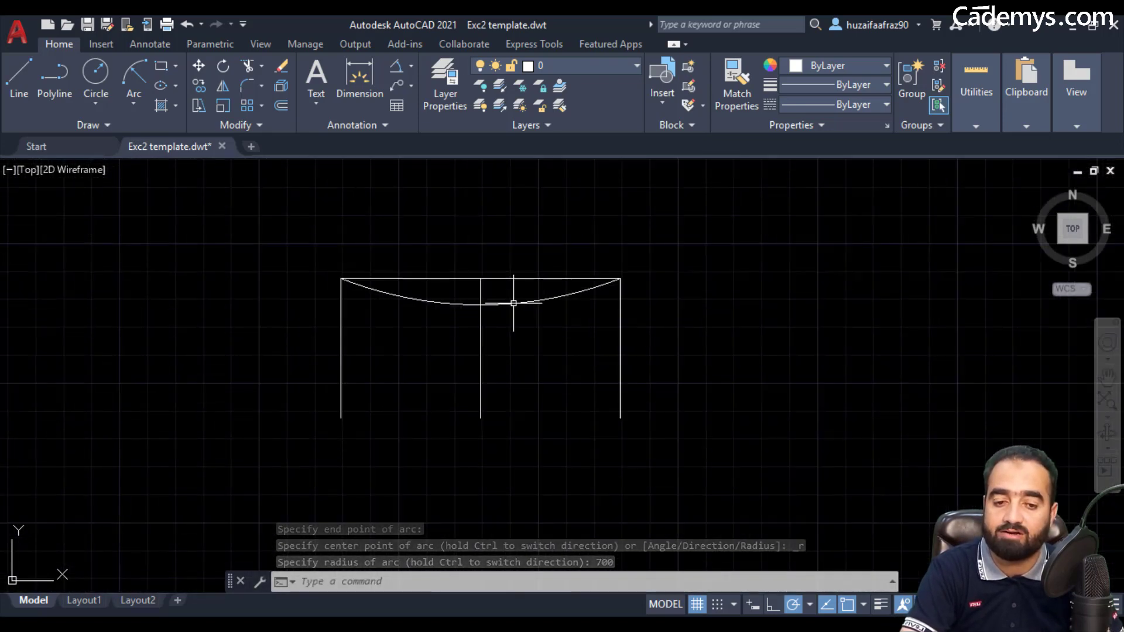
pyautogui.scroll(2, 513, 303)
pyautogui.click(513, 302)
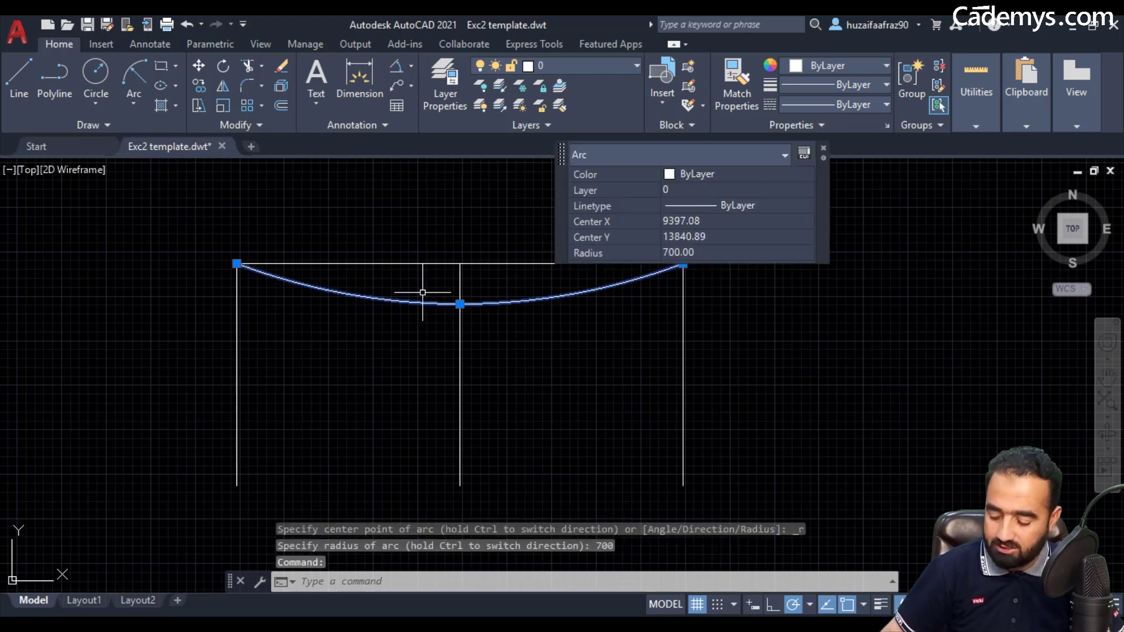
pyautogui.write('e')
pyautogui.press('Return')
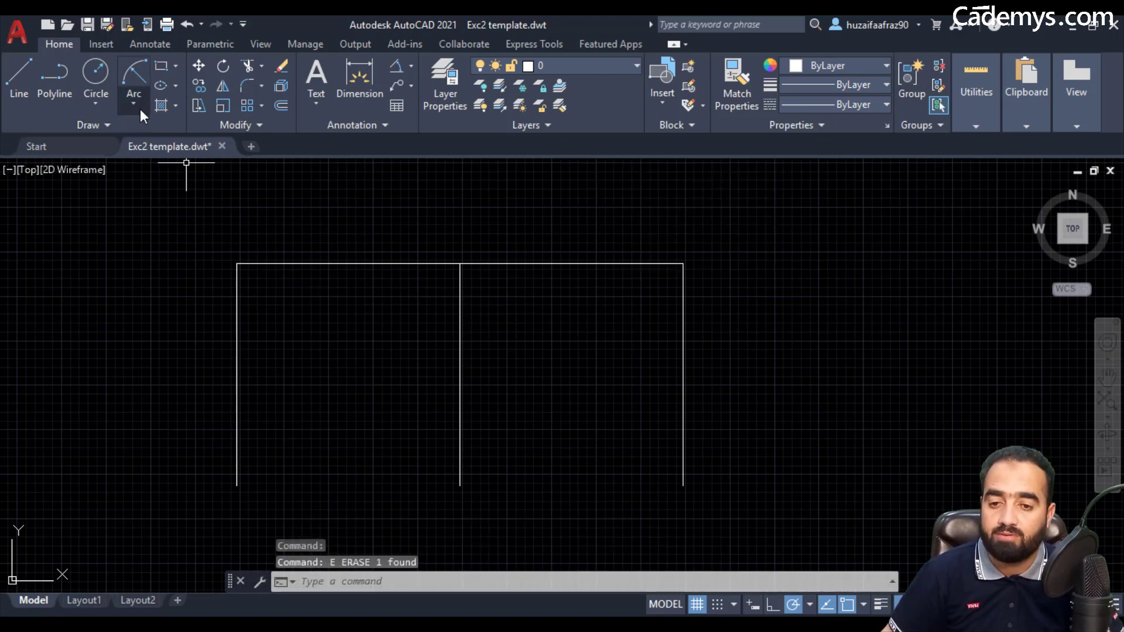
pyautogui.click(139, 109)
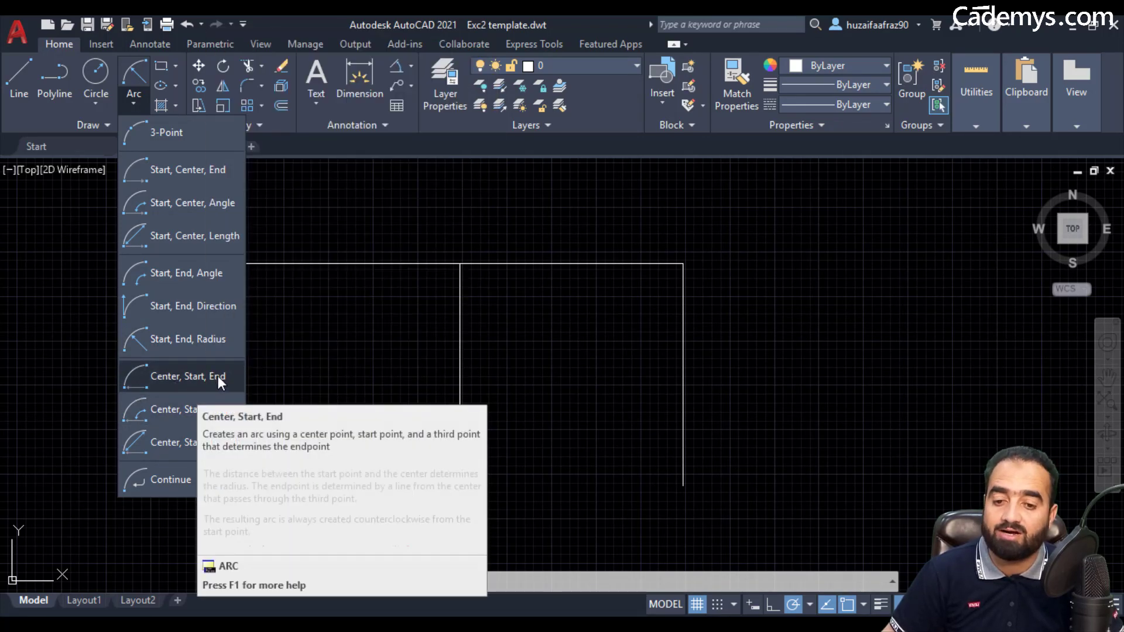
pyautogui.moveTo(174, 376)
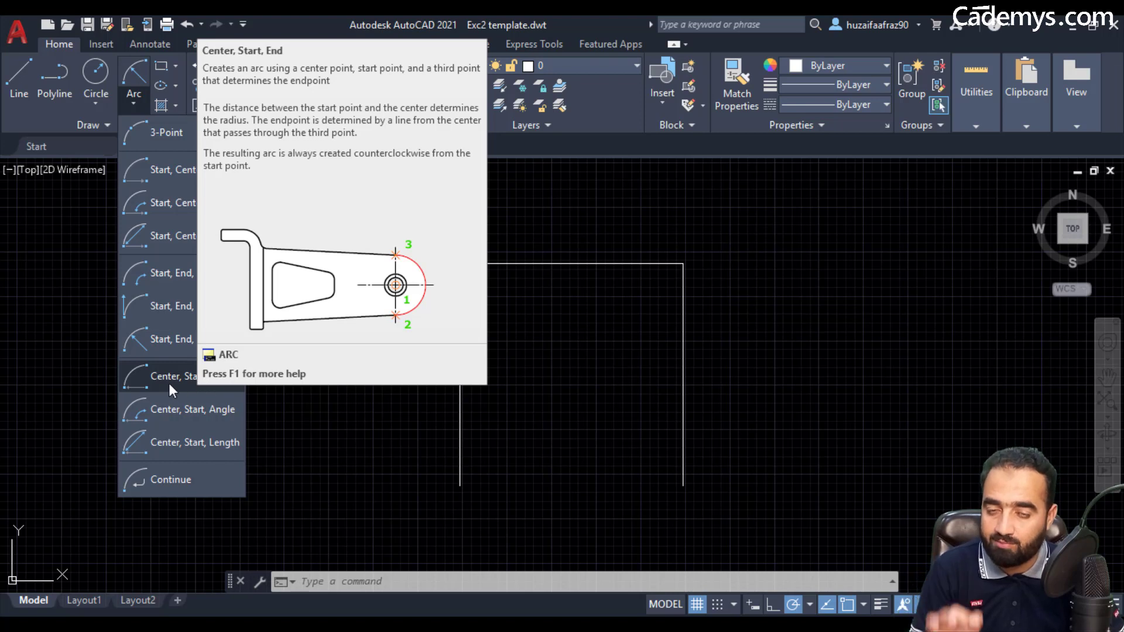
pyautogui.click(169, 382)
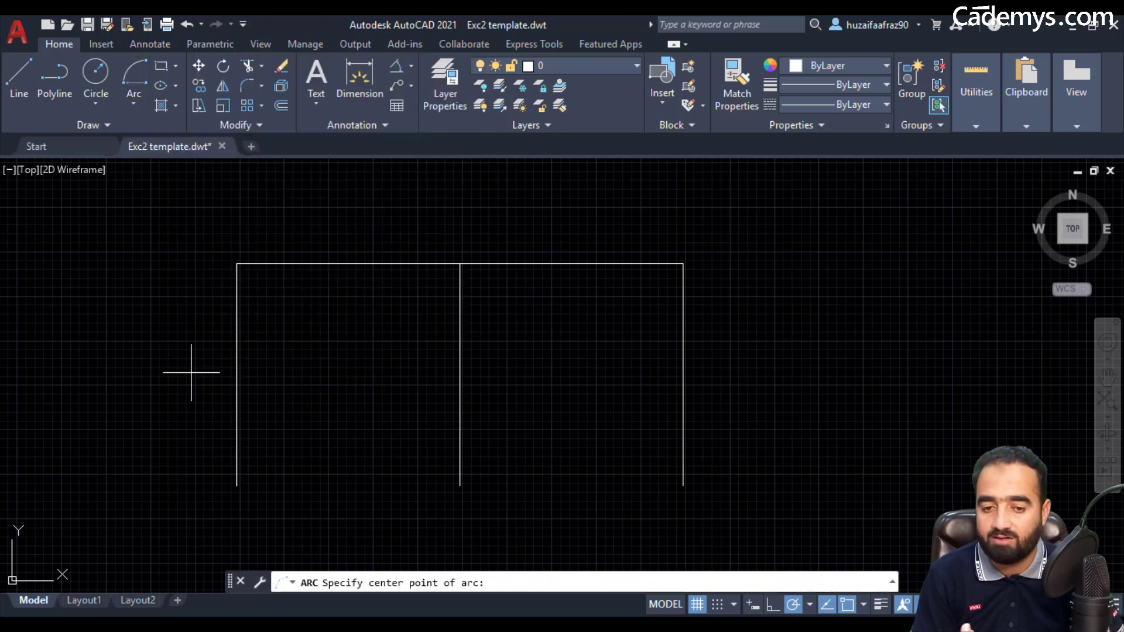
pyautogui.click(460, 263)
pyautogui.click(238, 264)
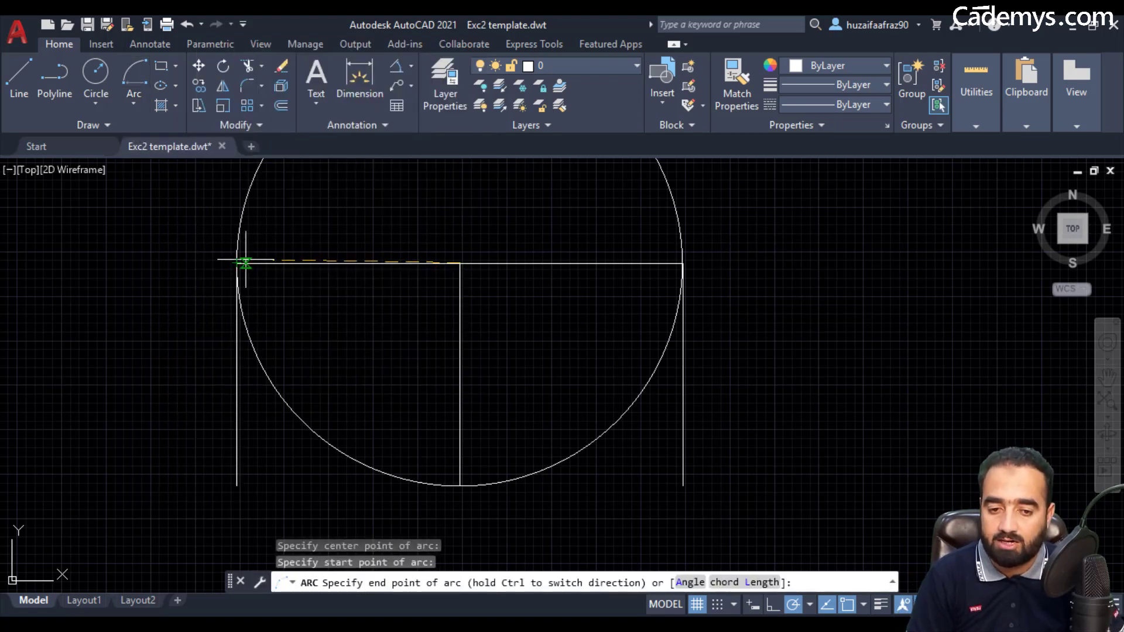
pyautogui.click(683, 263)
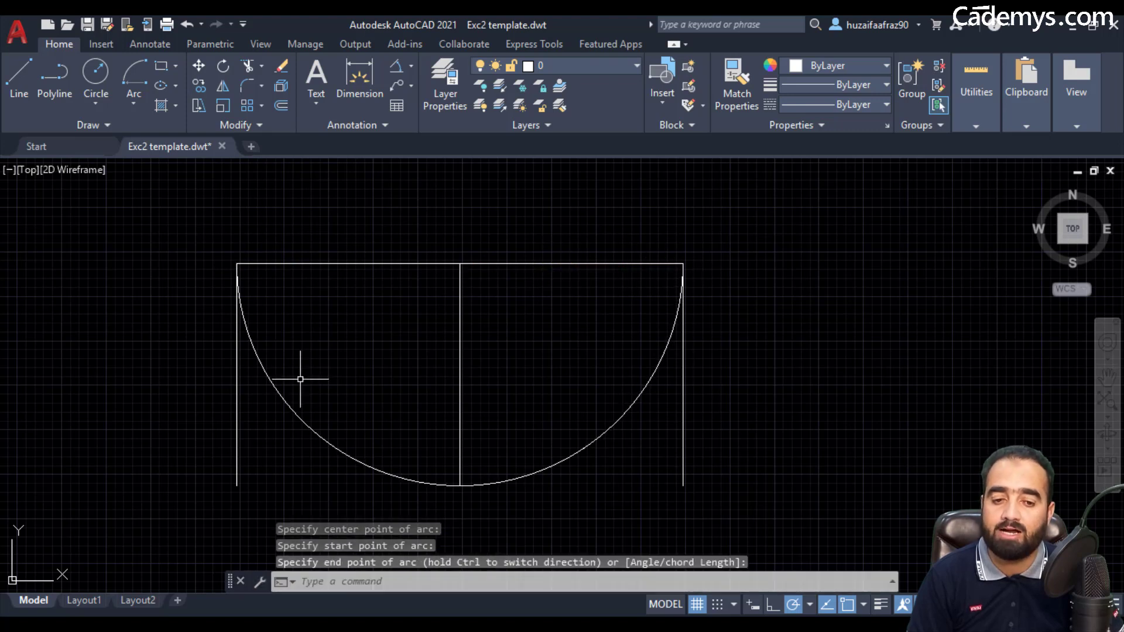
pyautogui.click(568, 455)
pyautogui.write('e')
pyautogui.press('Return')
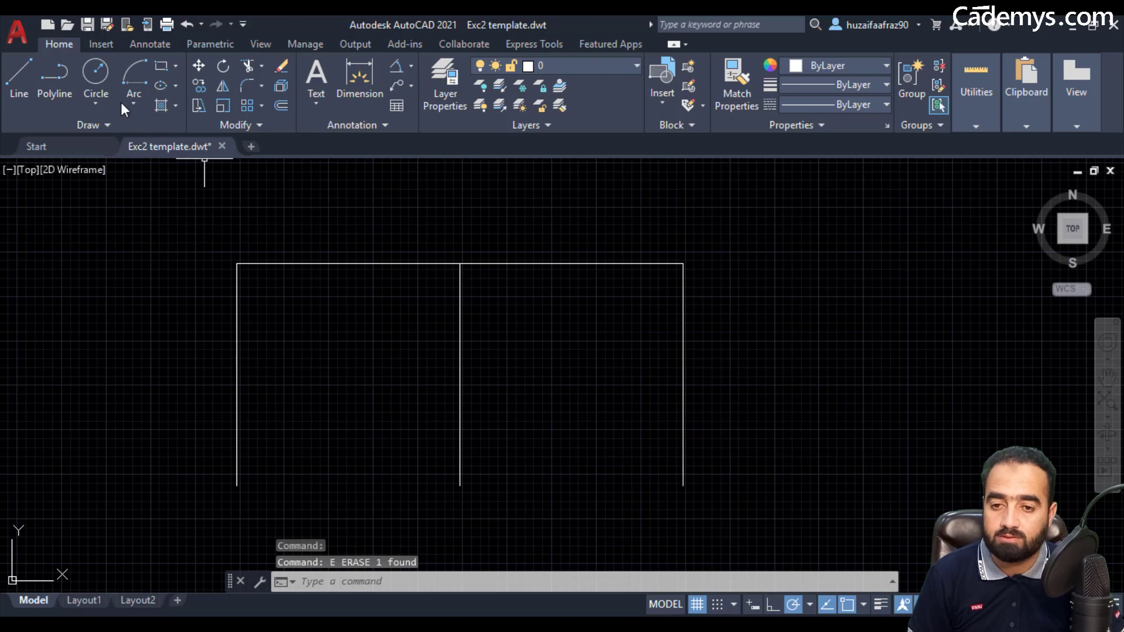
pyautogui.click(134, 81)
pyautogui.click(460, 263)
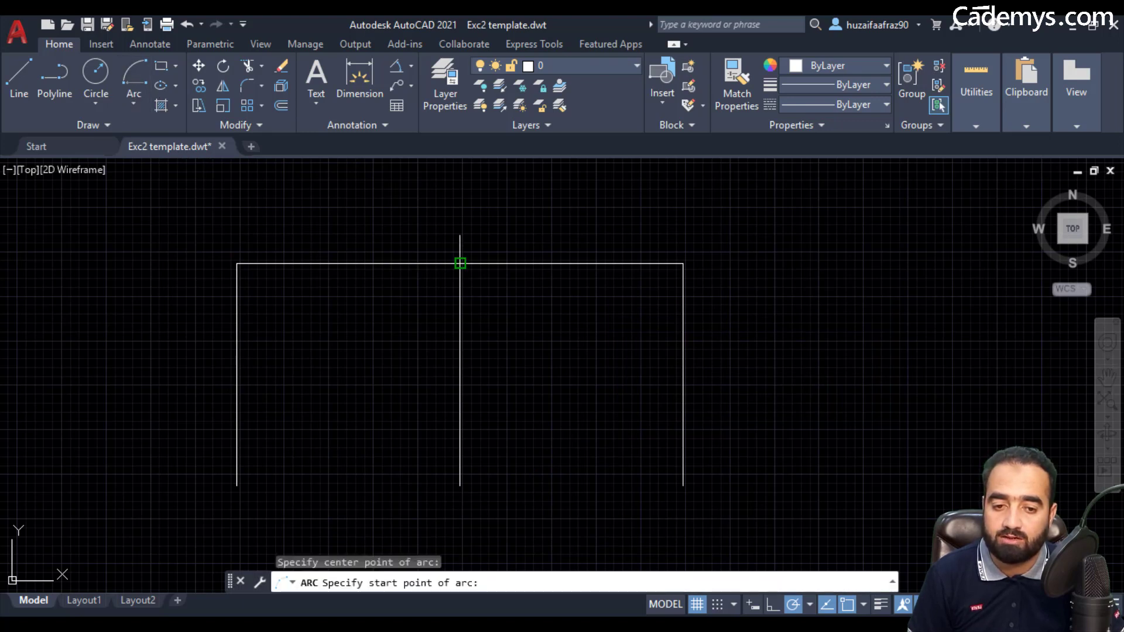
pyautogui.click(672, 264)
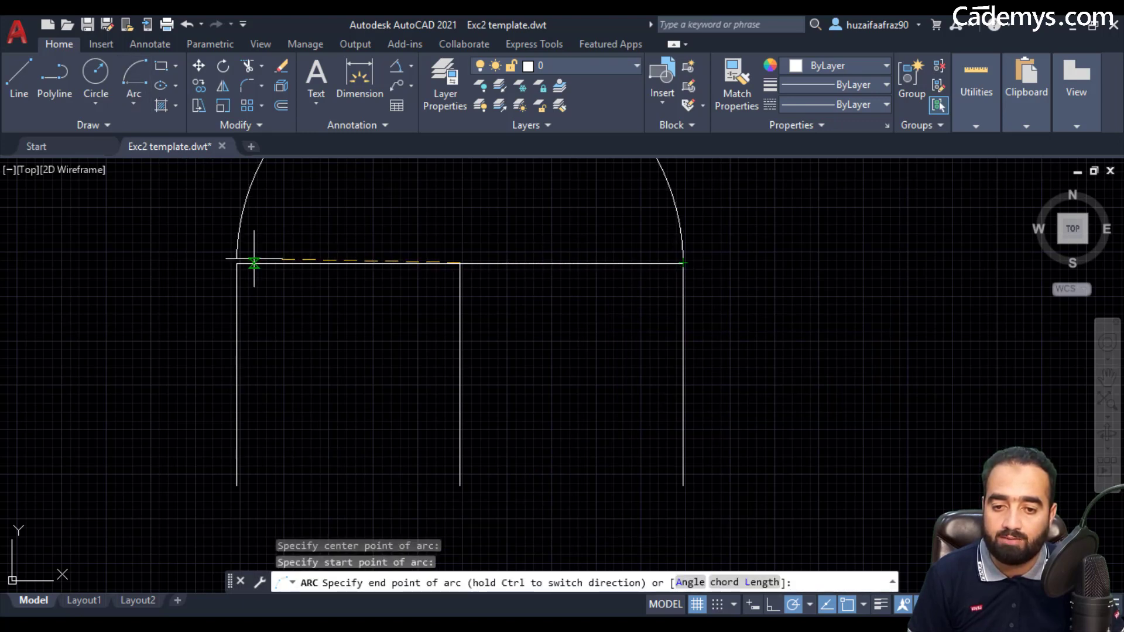
pyautogui.click(236, 259)
pyautogui.scroll(-3, 382, 371)
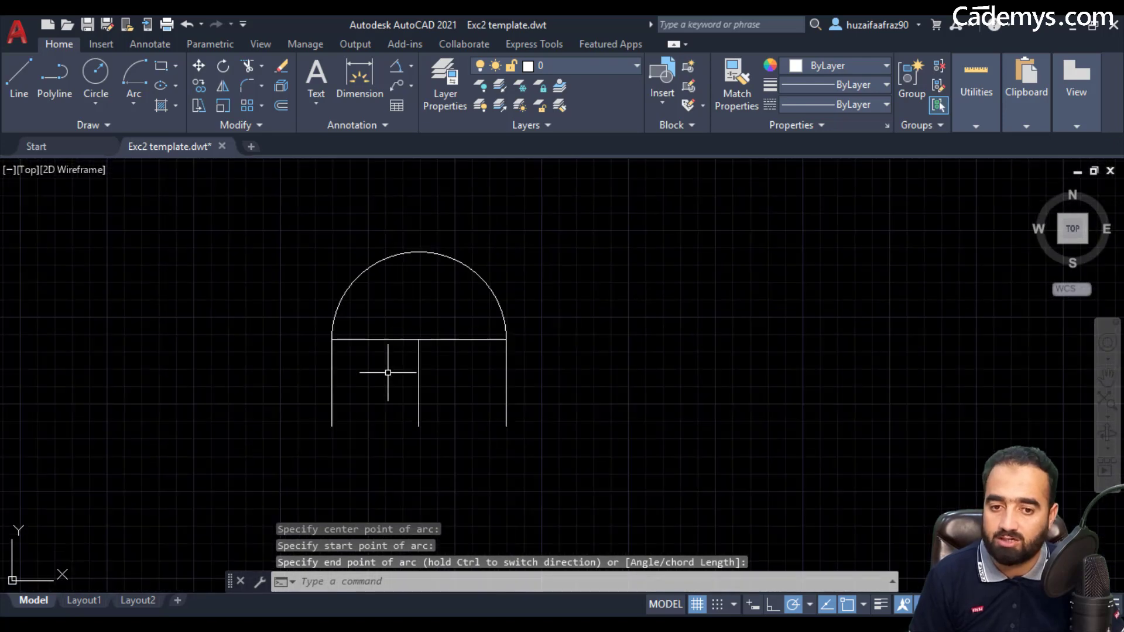
pyautogui.scroll(8, 389, 316)
pyautogui.click(389, 251)
pyautogui.click(168, 284)
pyautogui.write('e')
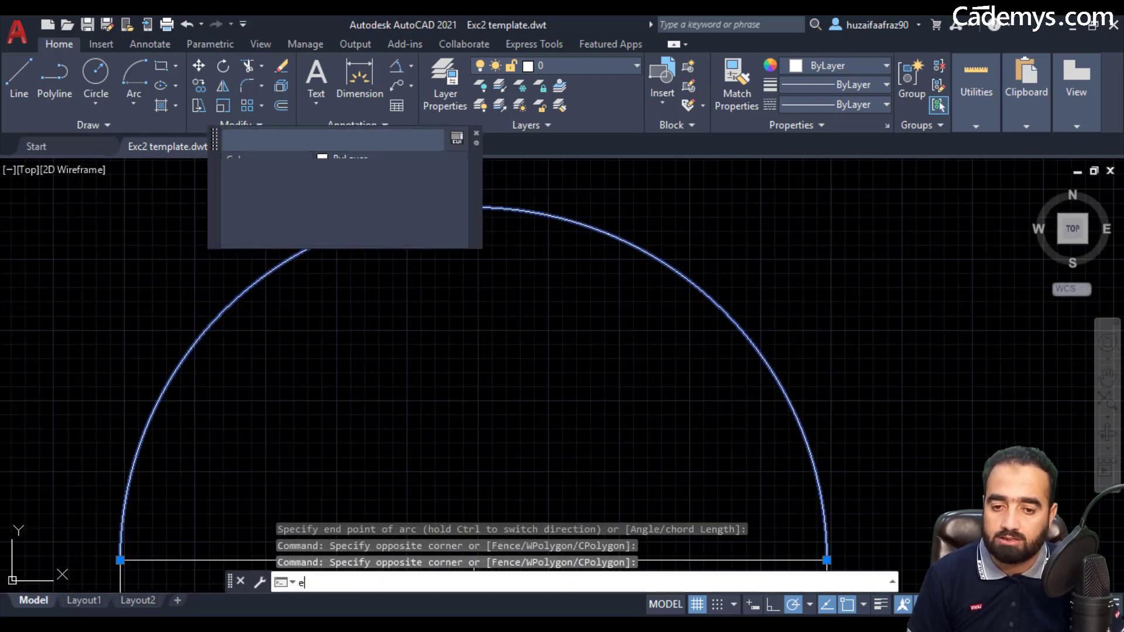
pyautogui.press('Return')
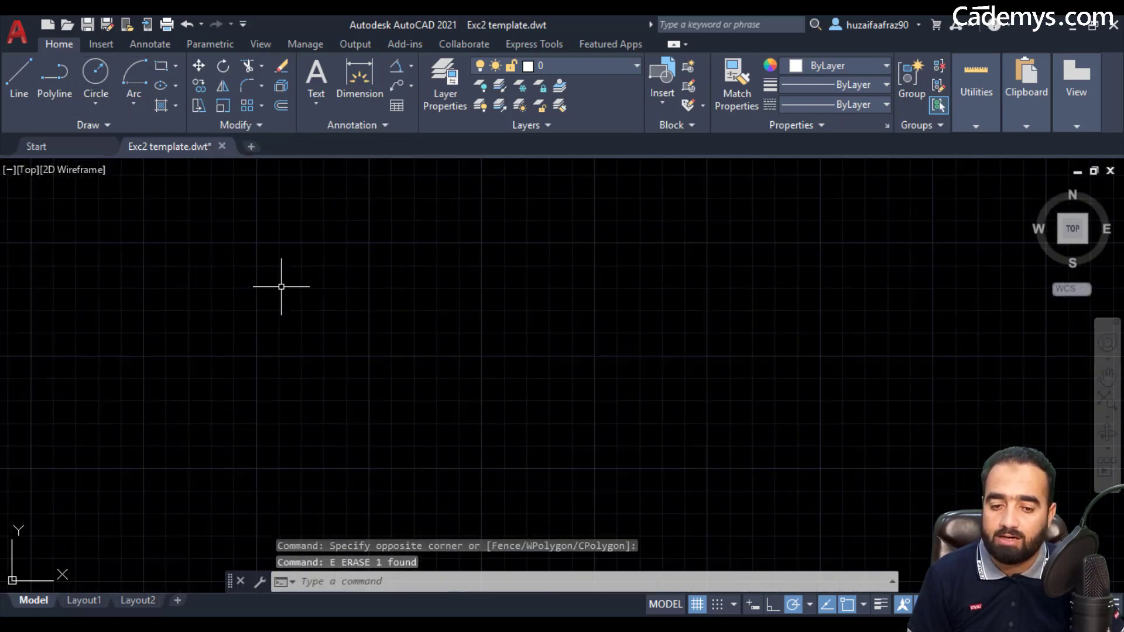
pyautogui.scroll(-5, 298, 293)
# Step: Draw a 270° centre-start-angle arc about the middle post top, confirm its 250 radius, and erase it
pyautogui.click(133, 104)
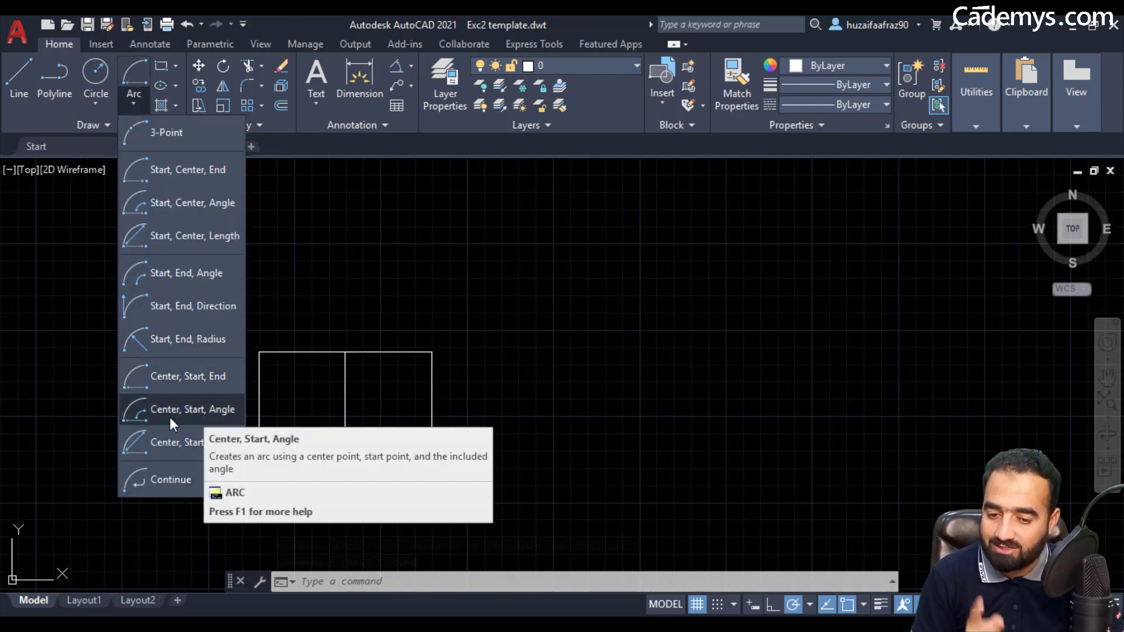
pyautogui.moveTo(192, 409)
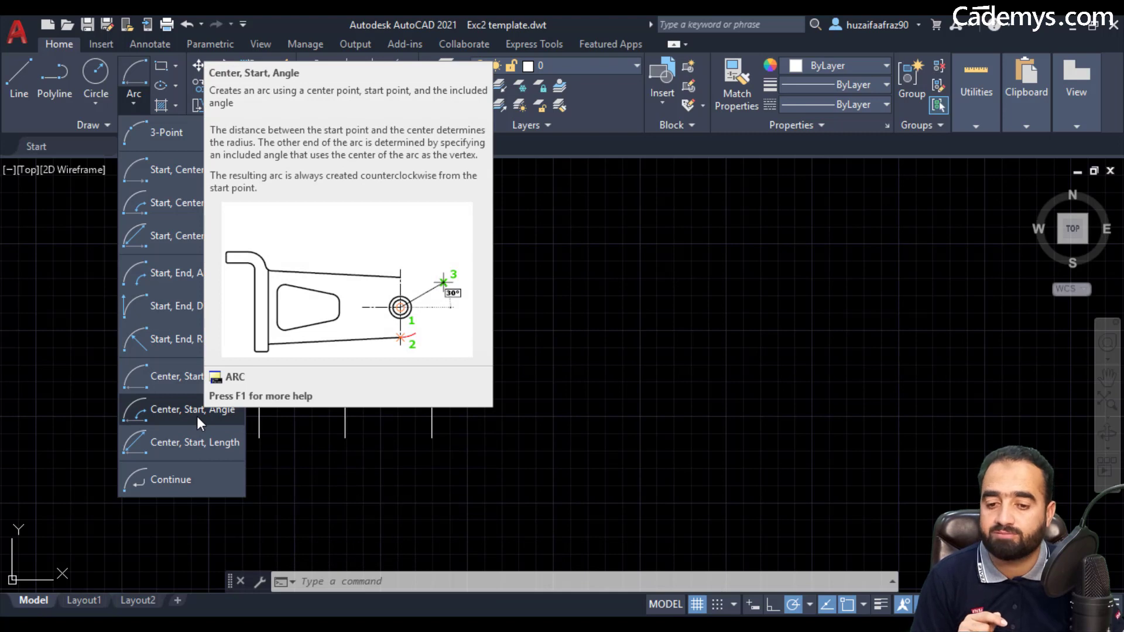
pyautogui.click(197, 417)
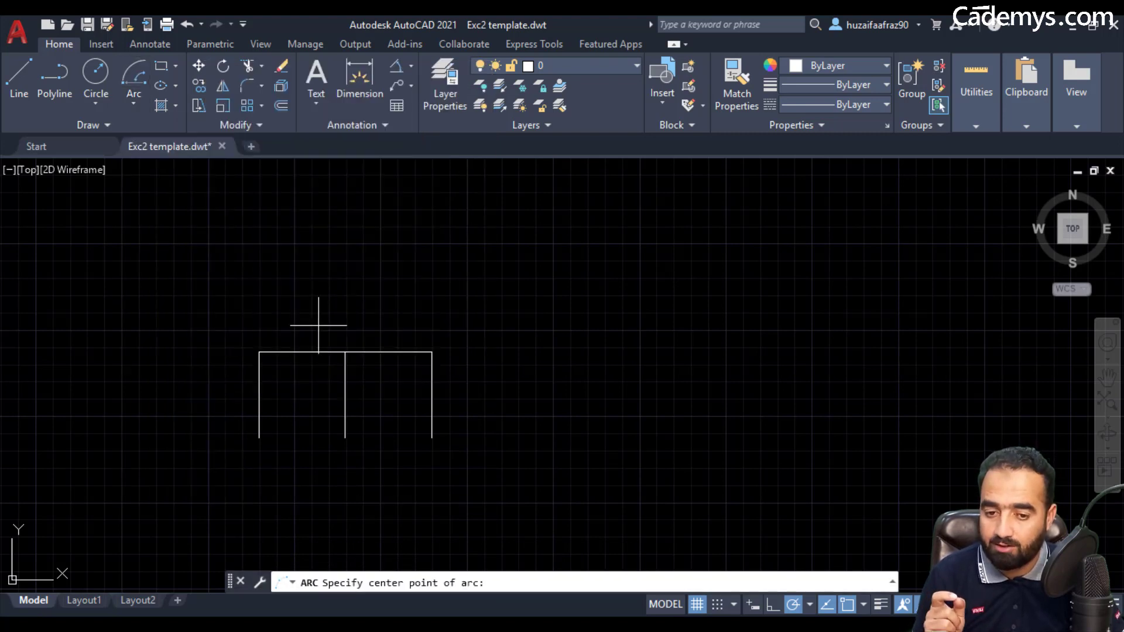
pyautogui.click(345, 352)
pyautogui.click(259, 352)
pyautogui.write('270')
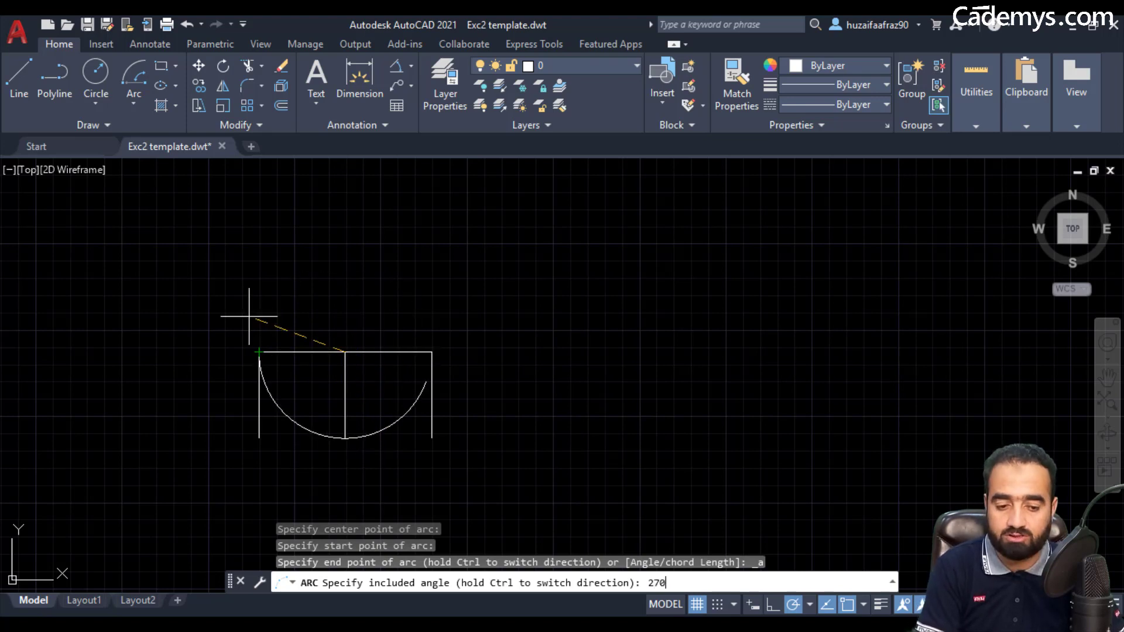
pyautogui.press('Return')
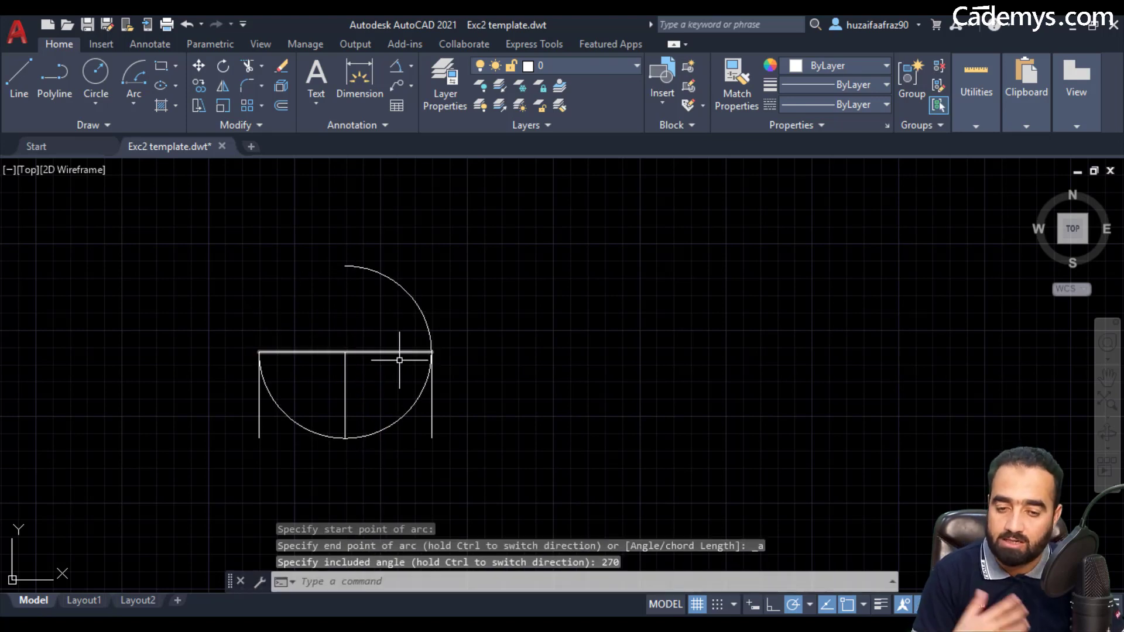
pyautogui.moveTo(434, 281); pyautogui.dragTo(368, 326)
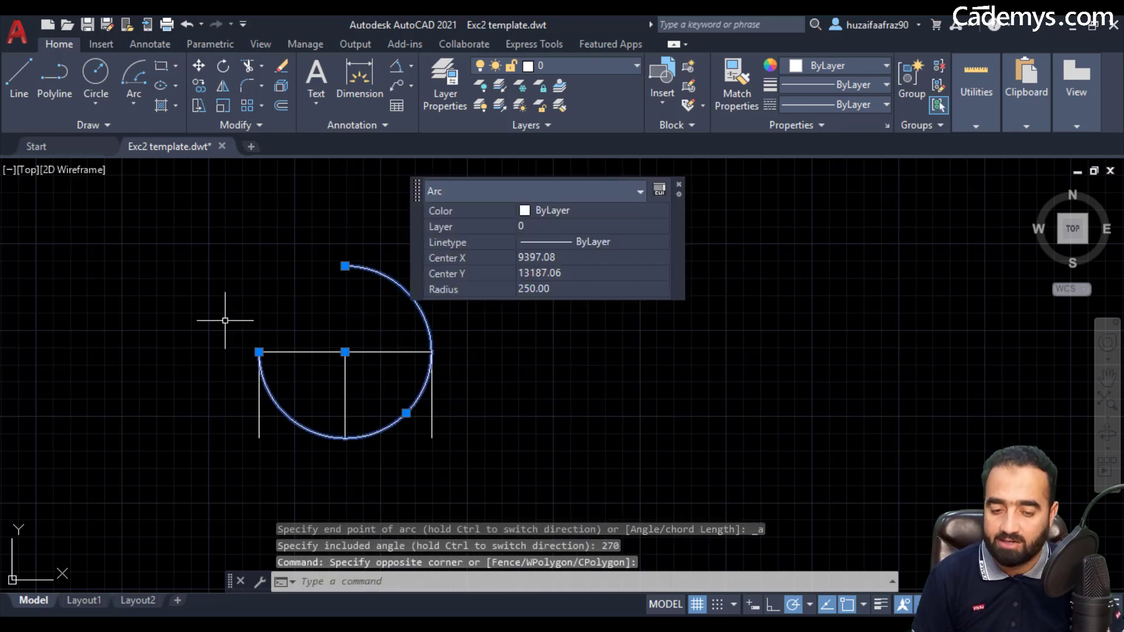
pyautogui.write('e')
pyautogui.press('Return')
# Step: Draw a centre-start-length arc centred on the middle post, 100 chord from the top-right end, then erase it
pyautogui.click(135, 104)
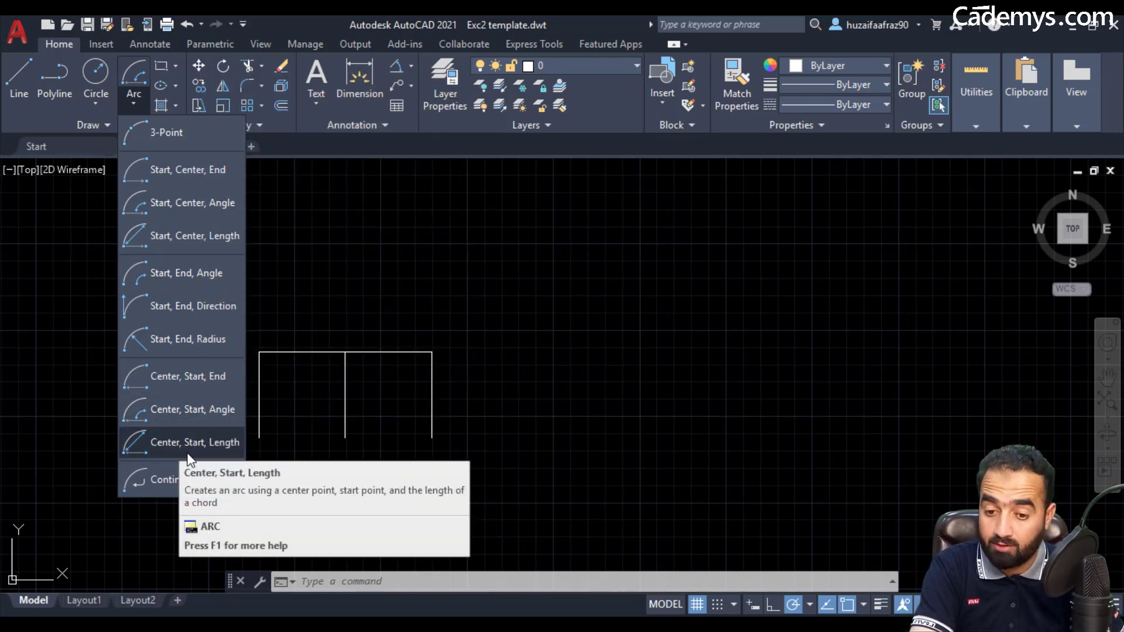
pyautogui.moveTo(189, 443)
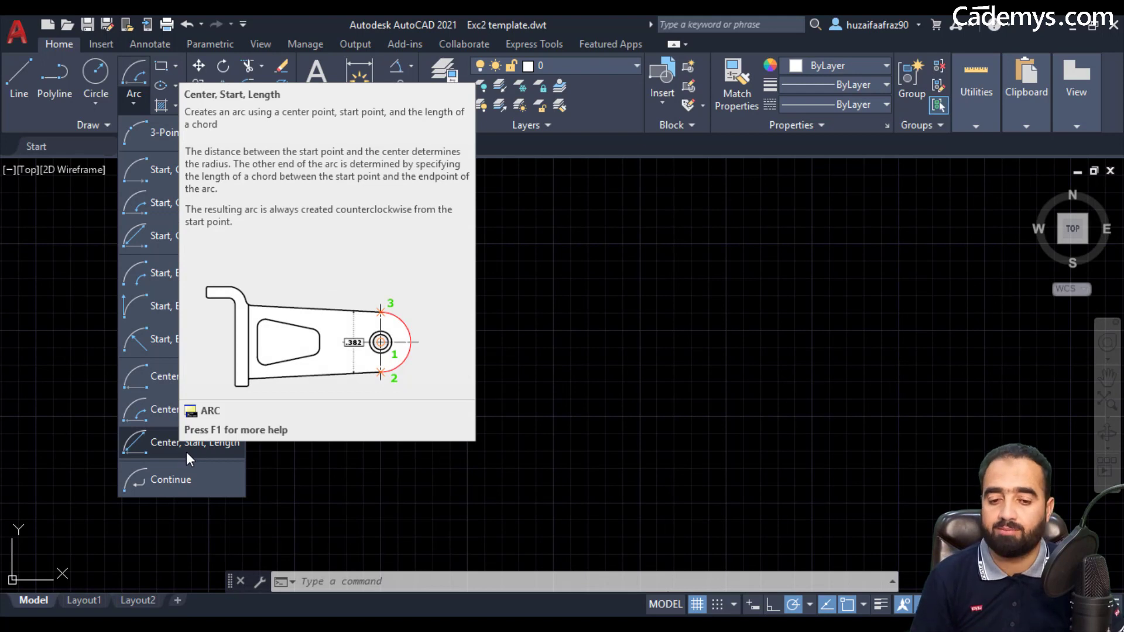
pyautogui.click(186, 452)
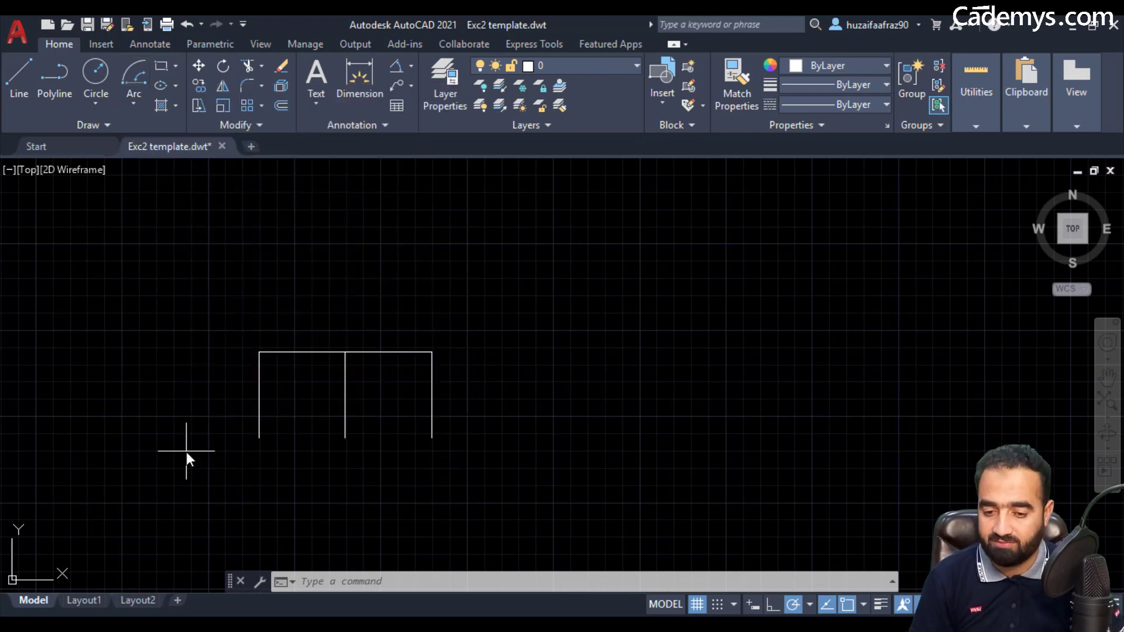
pyautogui.click(345, 351)
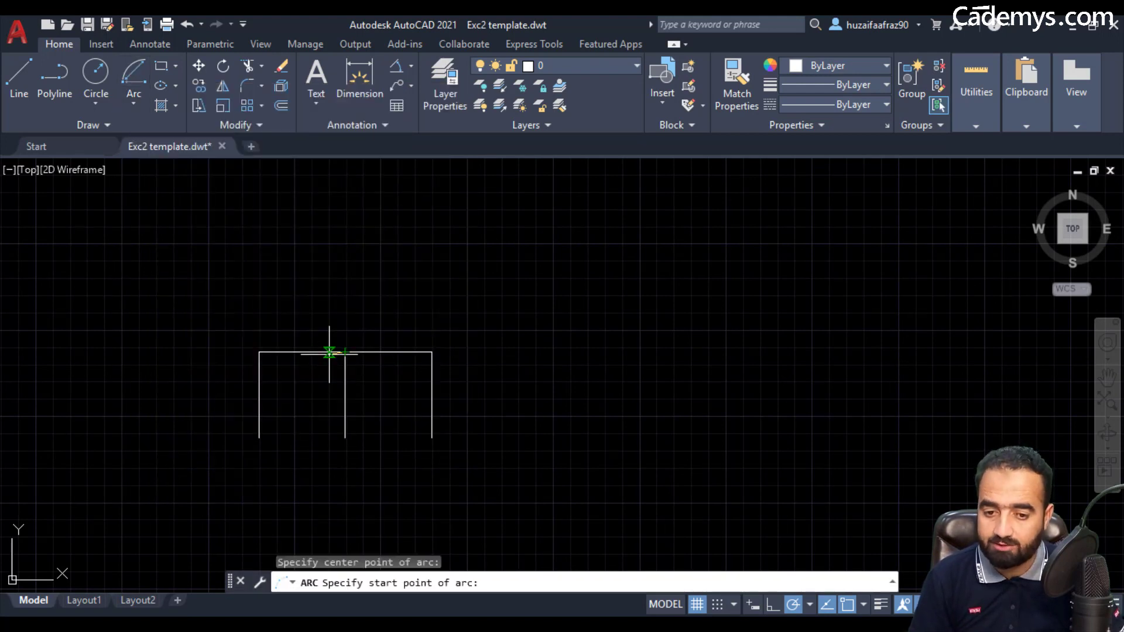
pyautogui.click(432, 352)
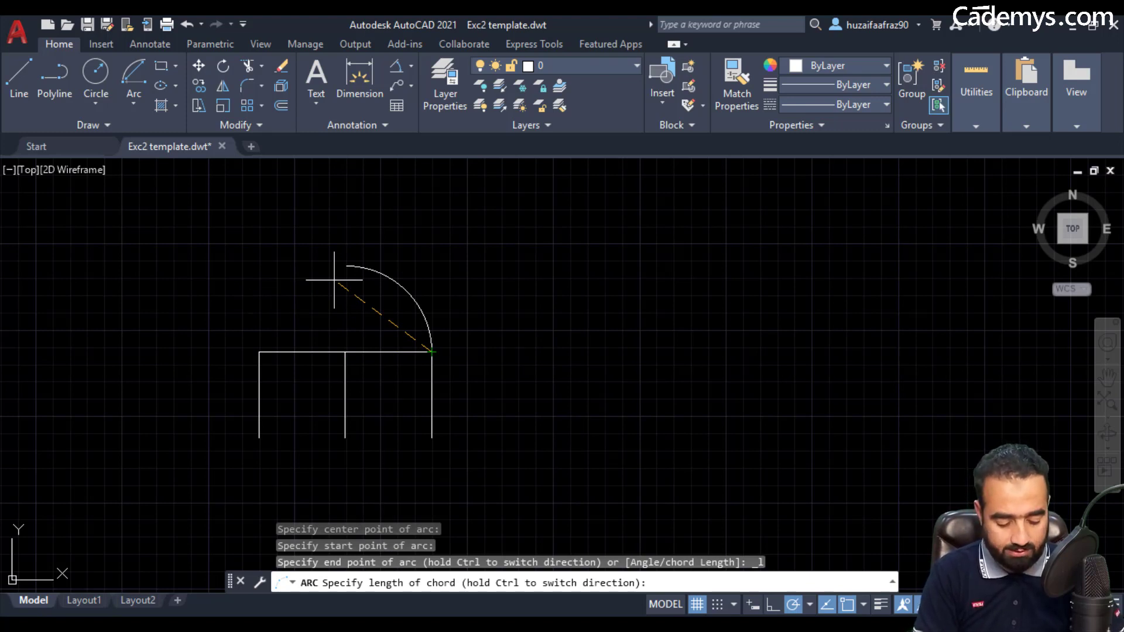
pyautogui.write('100')
pyautogui.press('Return')
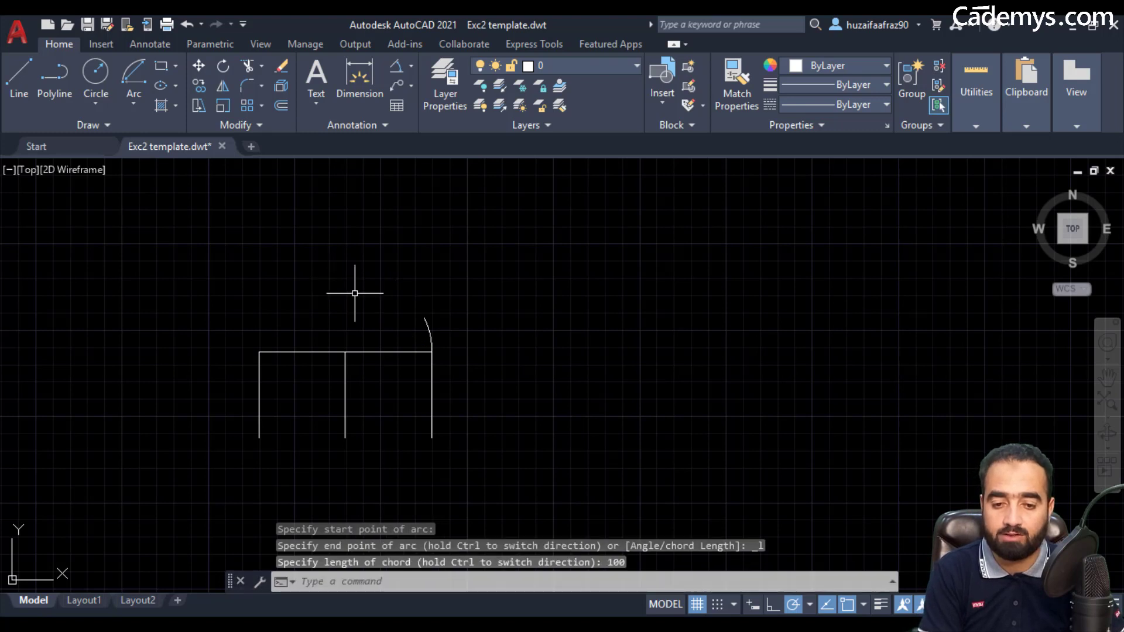
pyautogui.click(427, 308)
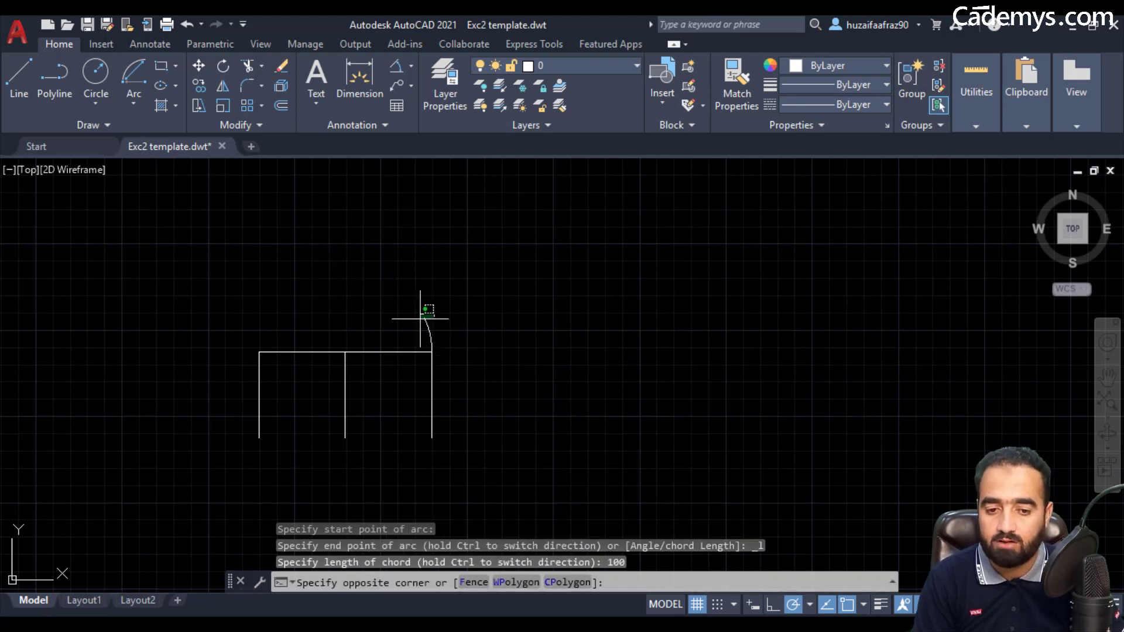
pyautogui.click(394, 329)
pyautogui.write('e')
pyautogui.press('Return')
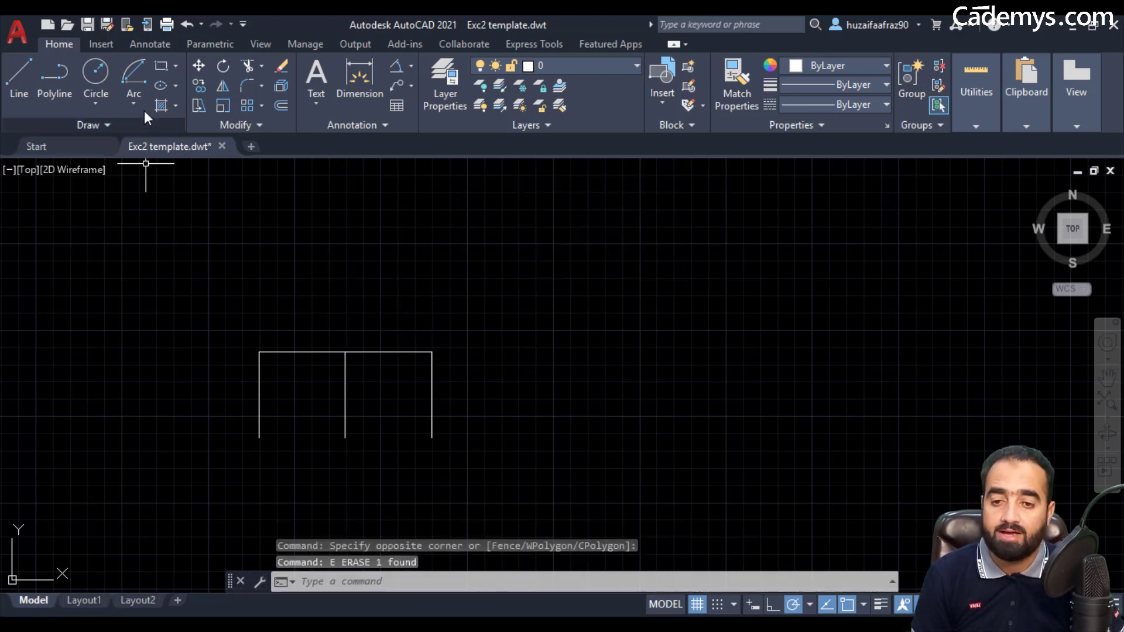
# Step: Draw a three-point arc from the left post's bottom over the left bay to the middle post
pyautogui.click(142, 104)
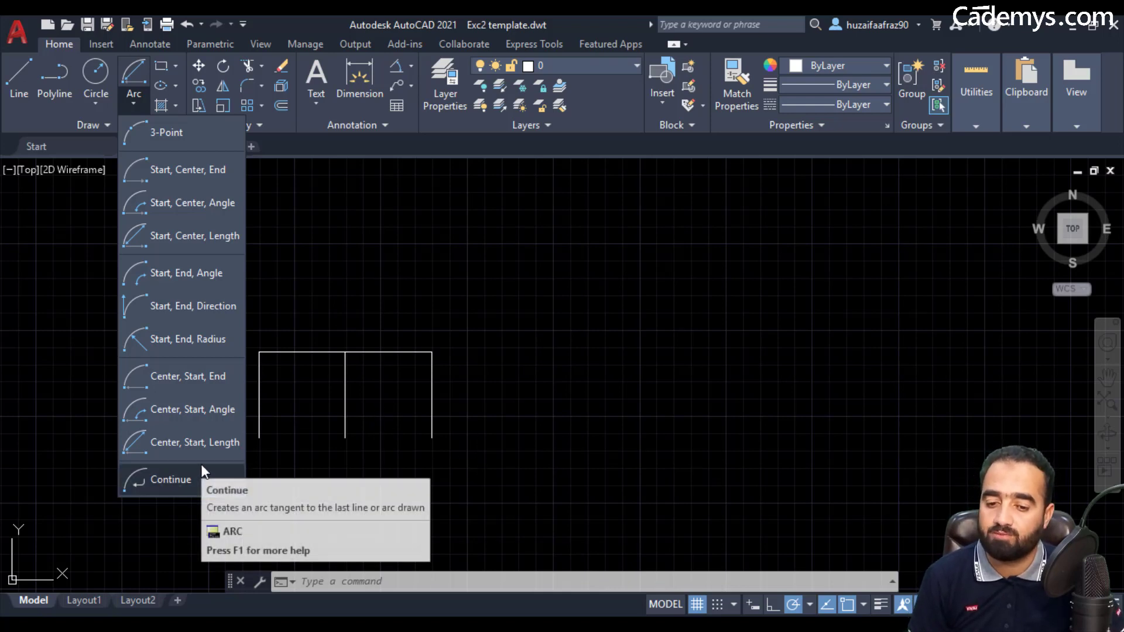
pyautogui.click(170, 136)
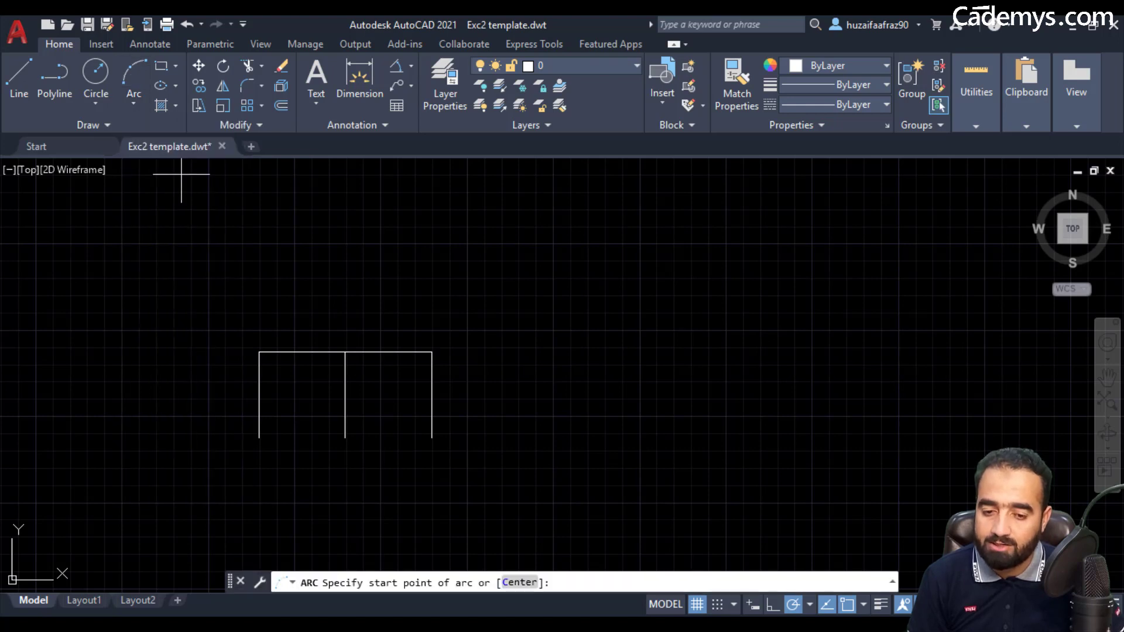
pyautogui.click(259, 438)
pyautogui.click(302, 353)
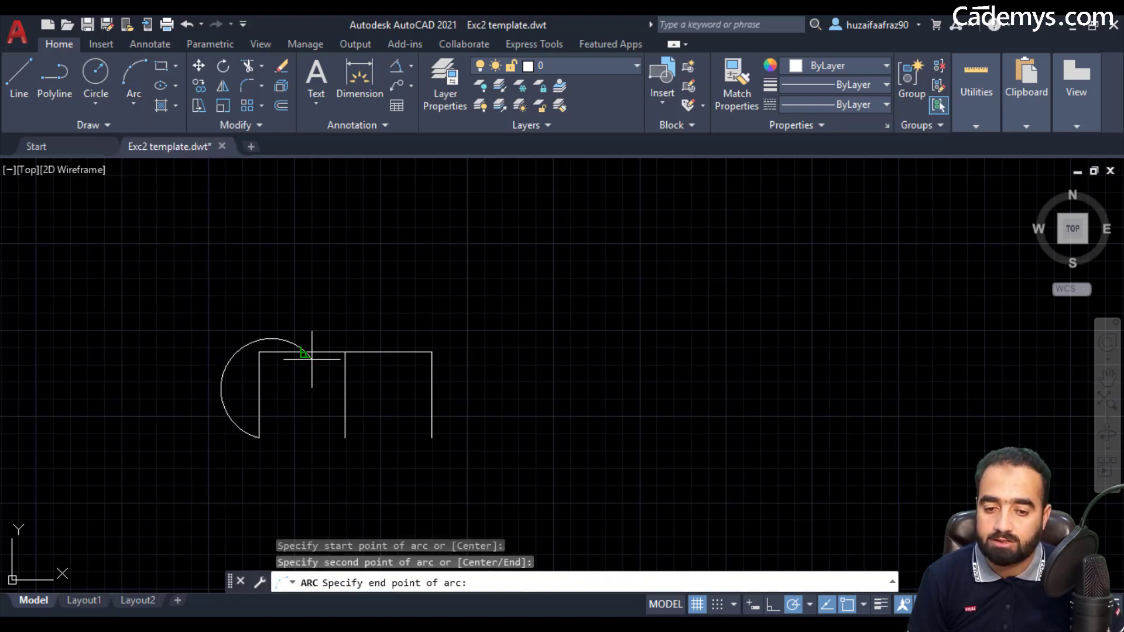
pyautogui.click(345, 389)
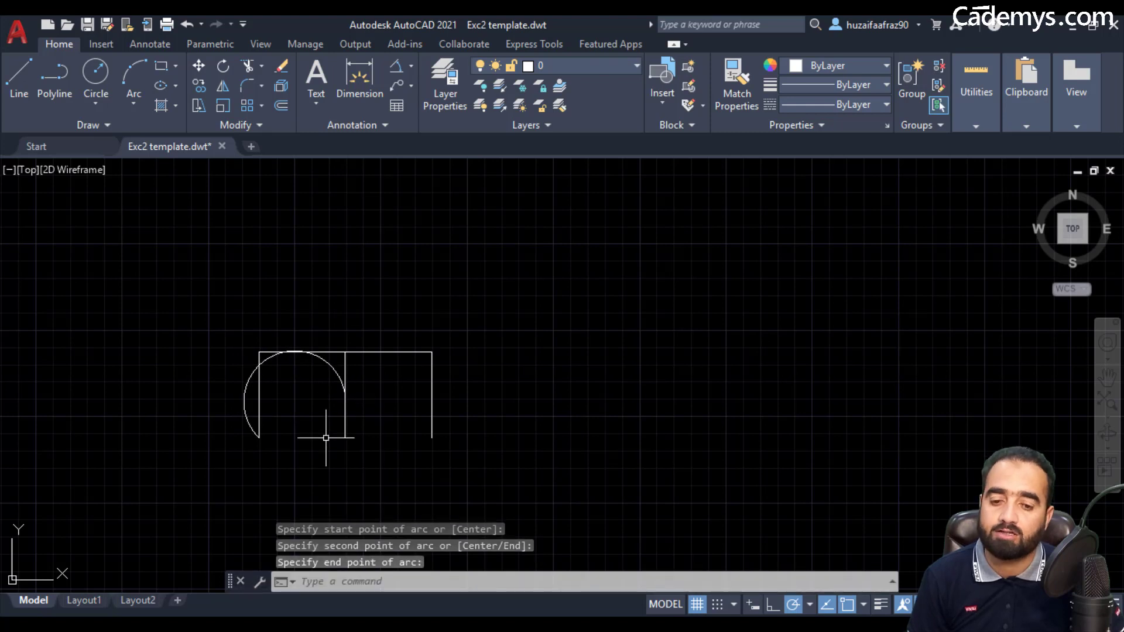
# Step: Add two tangent Continue arcs, ending right of the frame and then up to the right
pyautogui.click(132, 103)
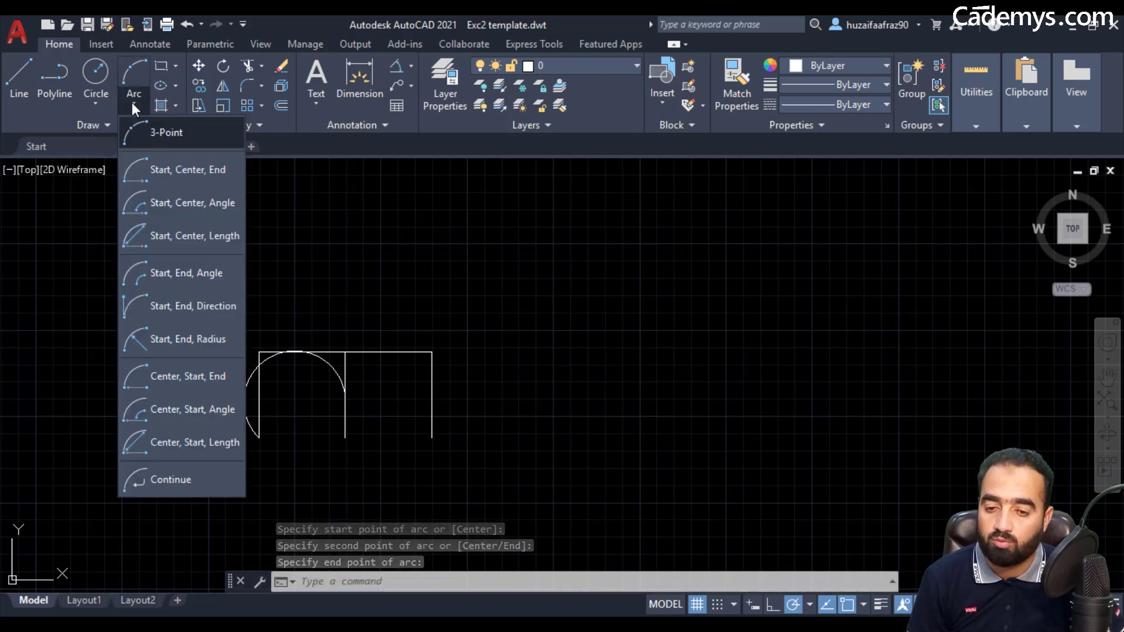
pyautogui.click(194, 486)
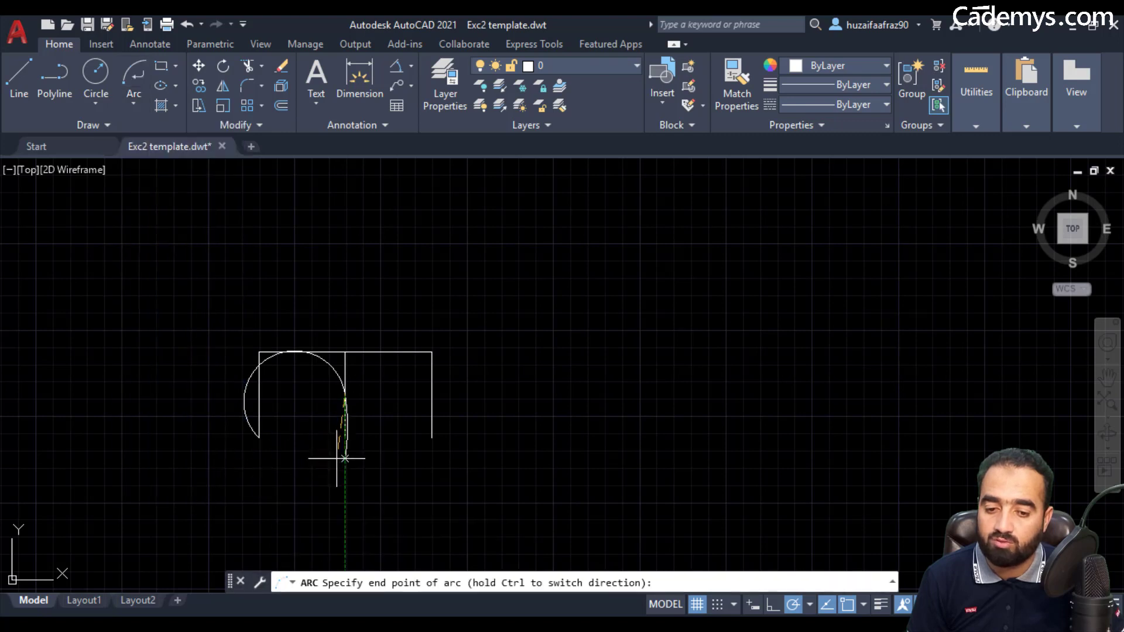
pyautogui.click(492, 406)
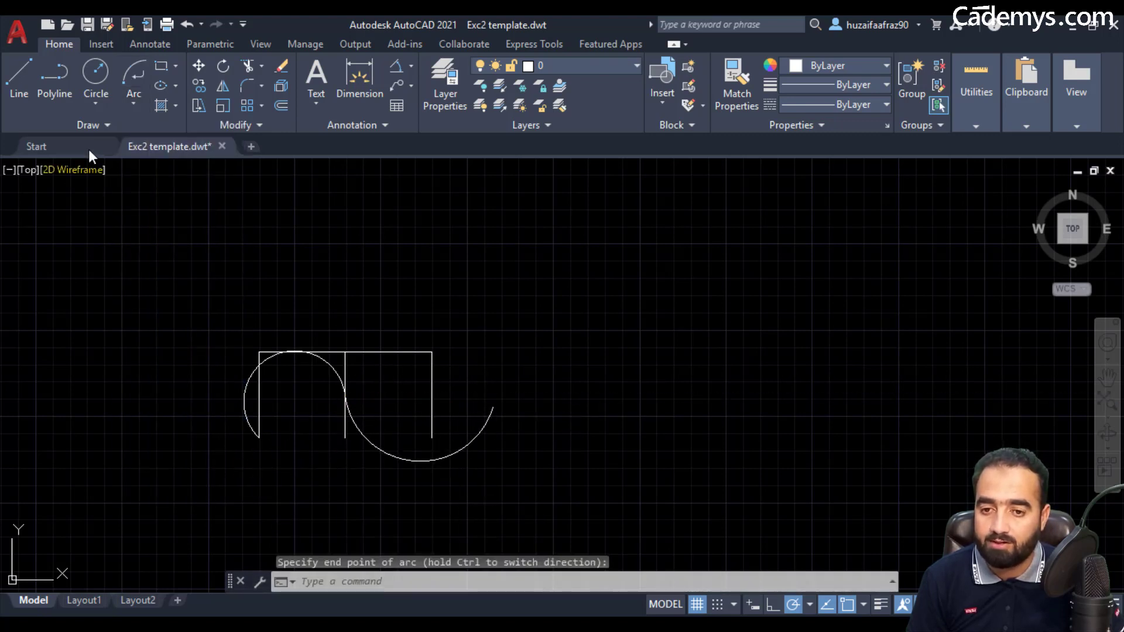
pyautogui.click(132, 104)
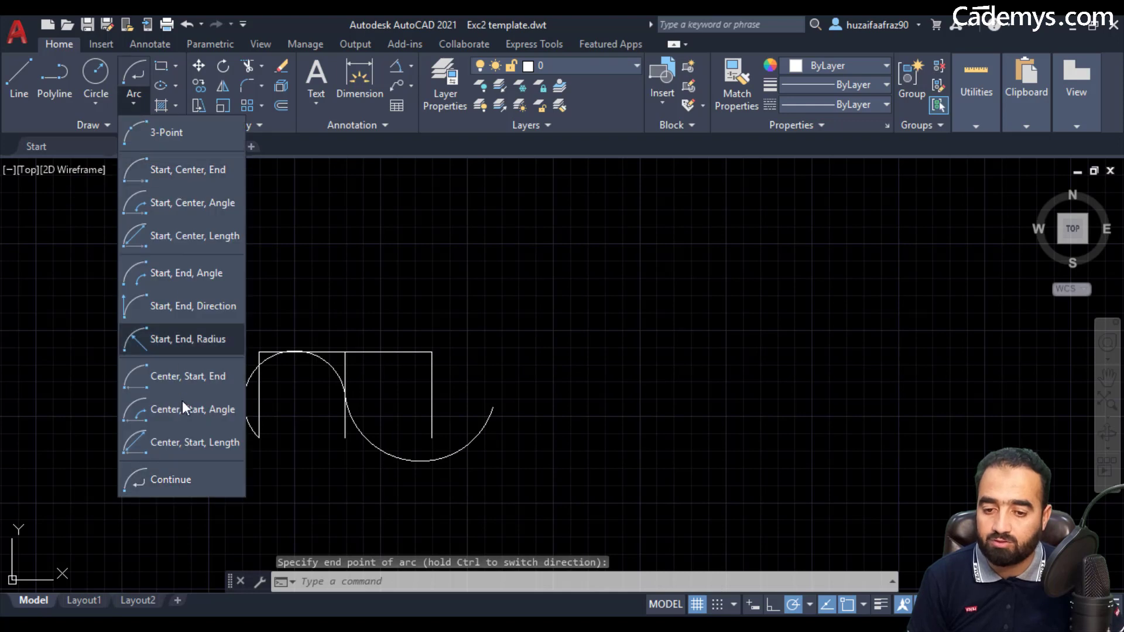
pyautogui.click(193, 478)
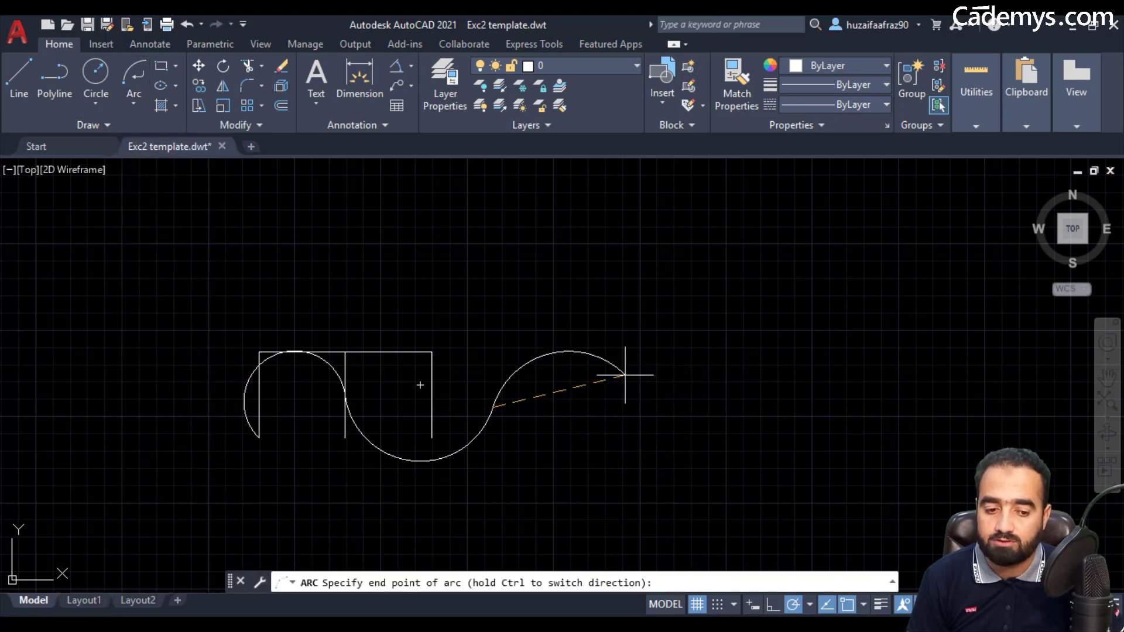
pyautogui.click(660, 366)
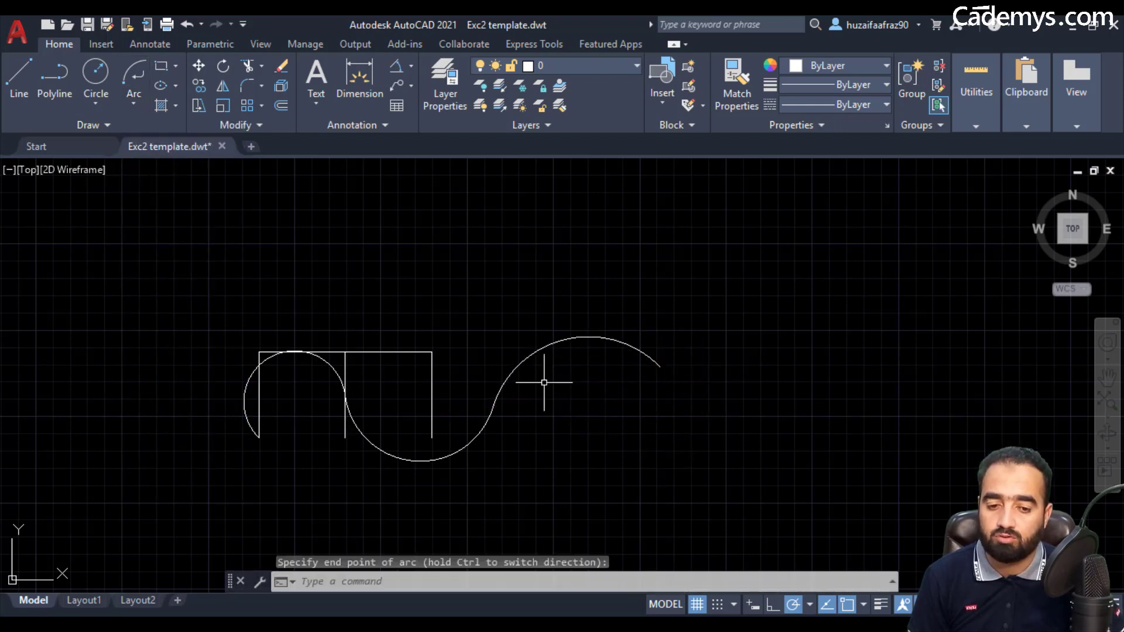
# Step: Select all three chained arcs and erase them
pyautogui.click(597, 321)
pyautogui.click(520, 389)
pyautogui.click(484, 307)
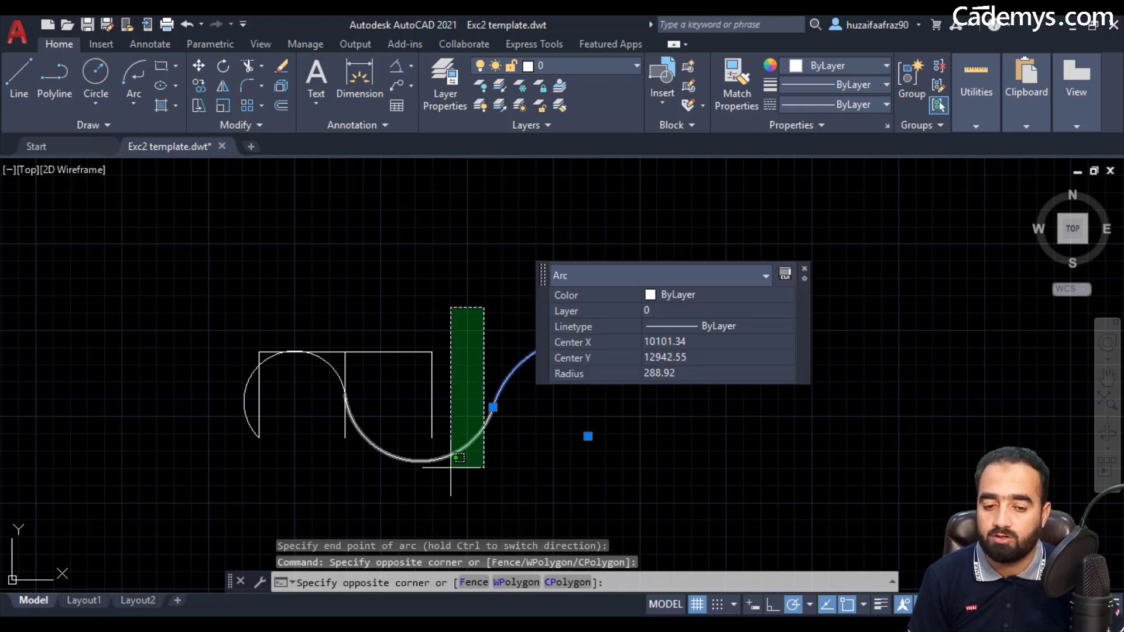
pyautogui.click(460, 458)
pyautogui.click(333, 367)
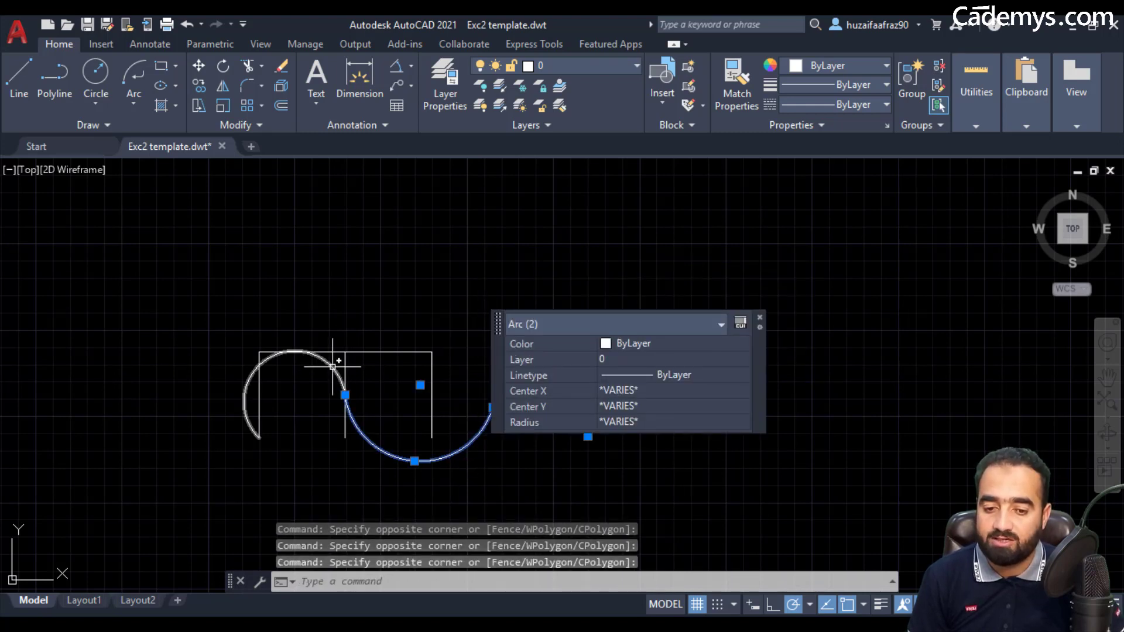
pyautogui.click(333, 367)
pyautogui.write('e')
pyautogui.press('Return')
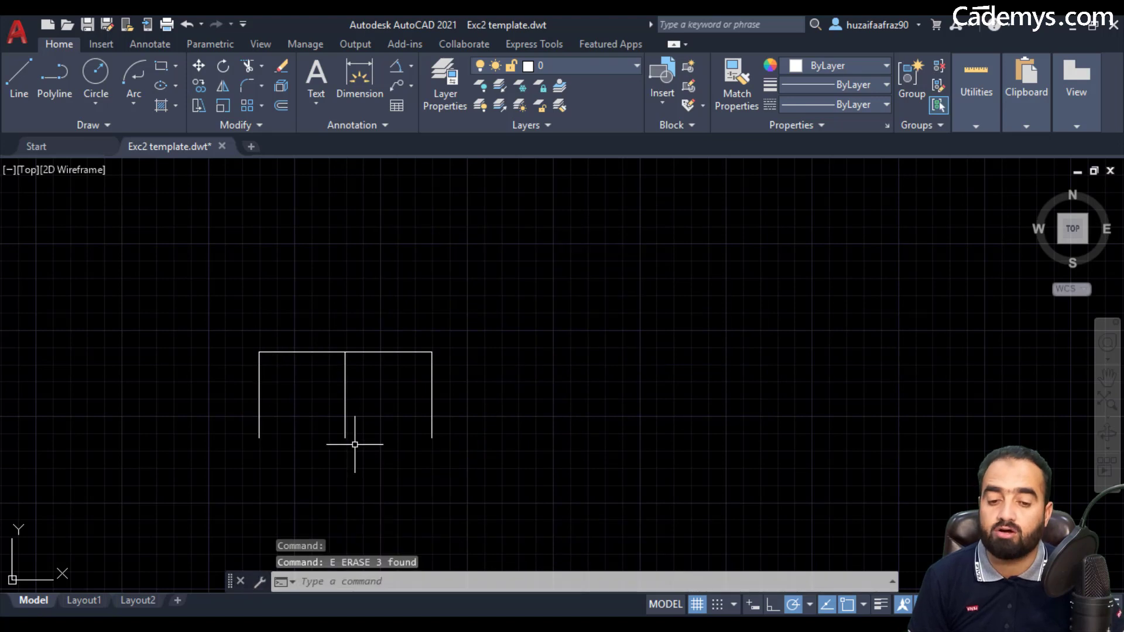
pyautogui.click(136, 109)
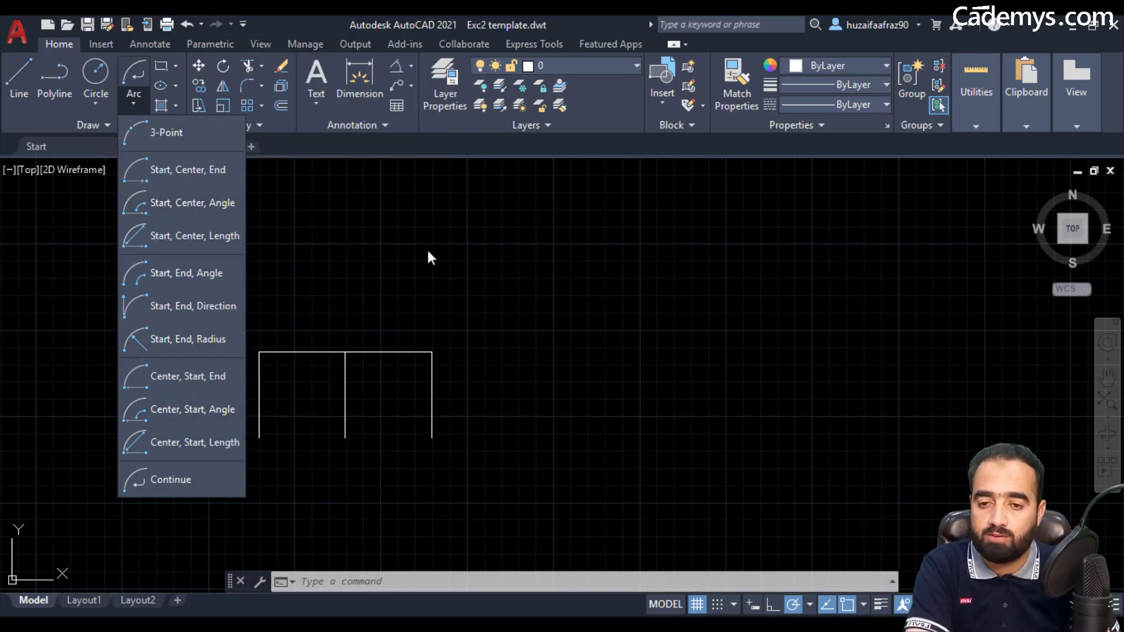
pyautogui.click(379, 292)
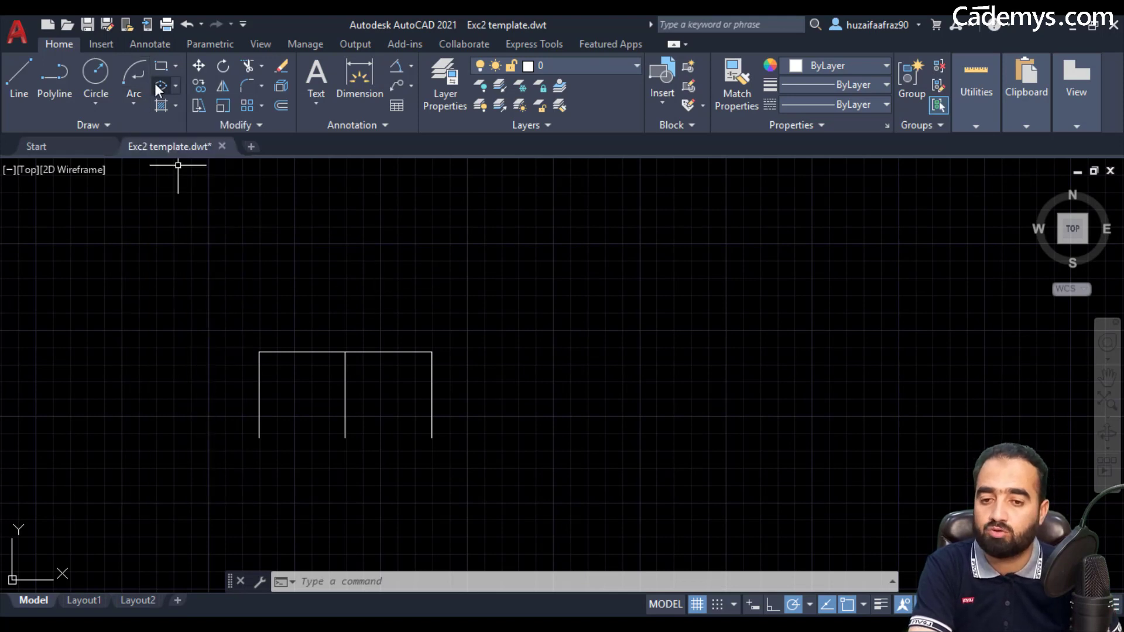